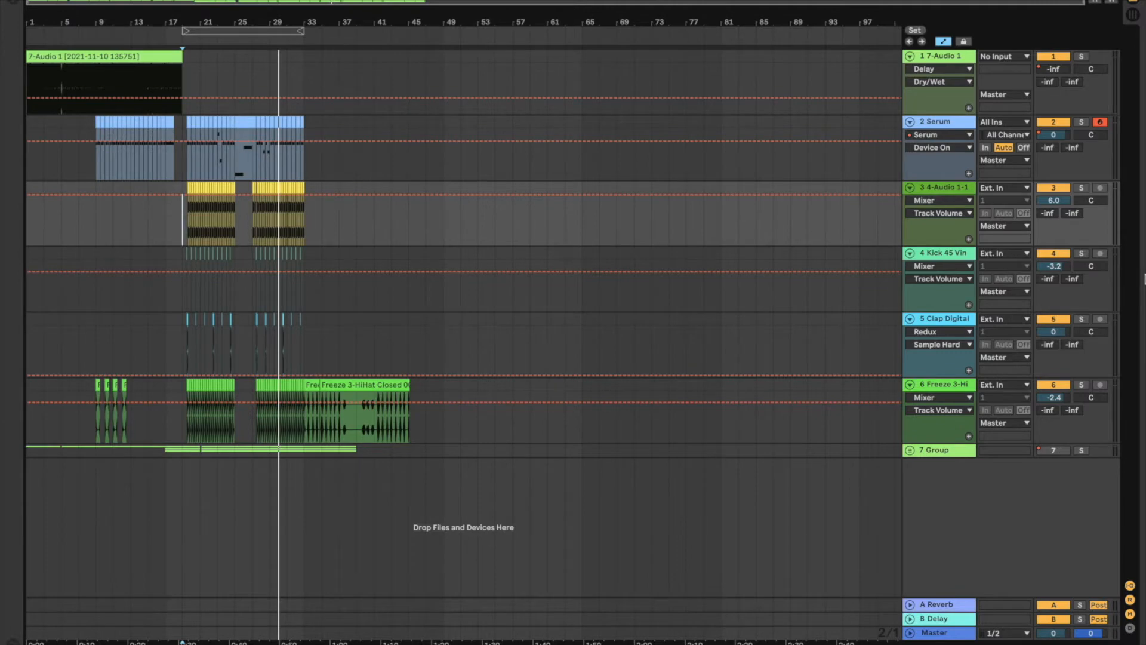
{"action": "left_click", "coordinate": [13, 3]}
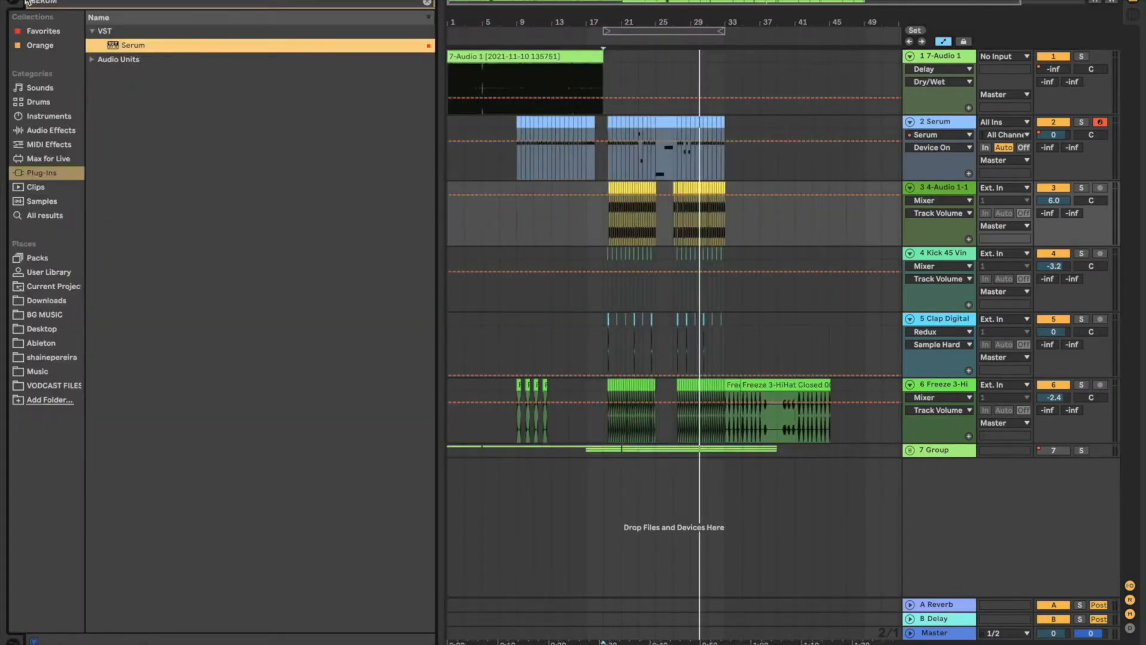
{"action": "left_click", "coordinate": [12, 3]}
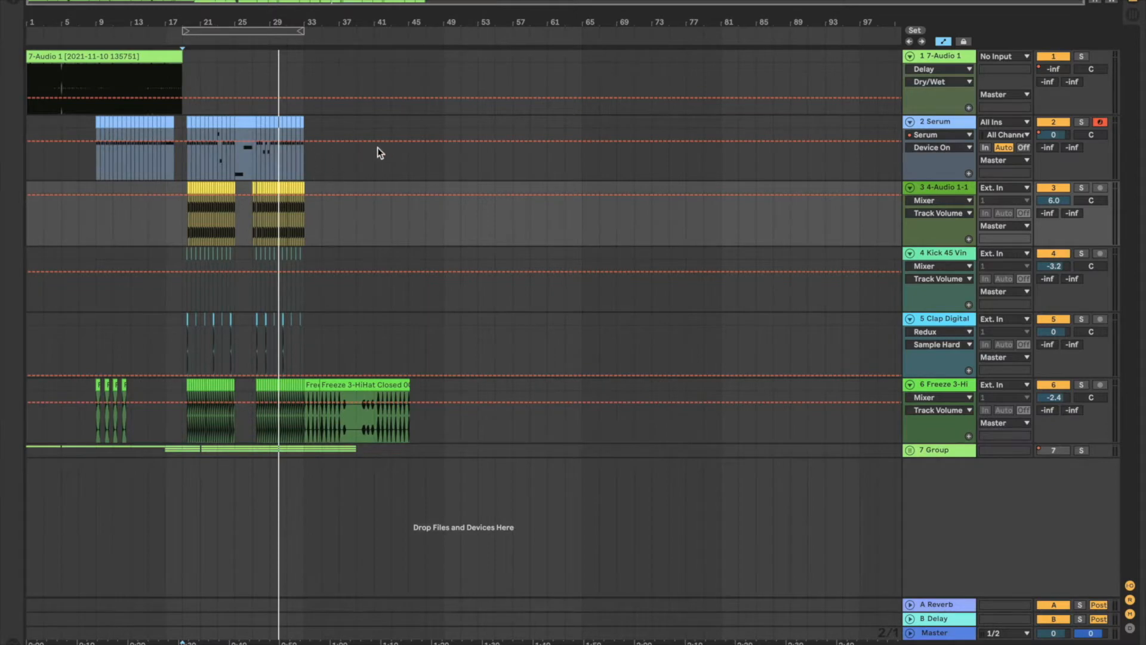
Step: Select the arrangement from the start to about bar 49 across tracks 2 to 6 and open the audio export settings
{"action": "left_click_drag", "start_coordinate": [442, 130], "coordinate": [0, 426]}
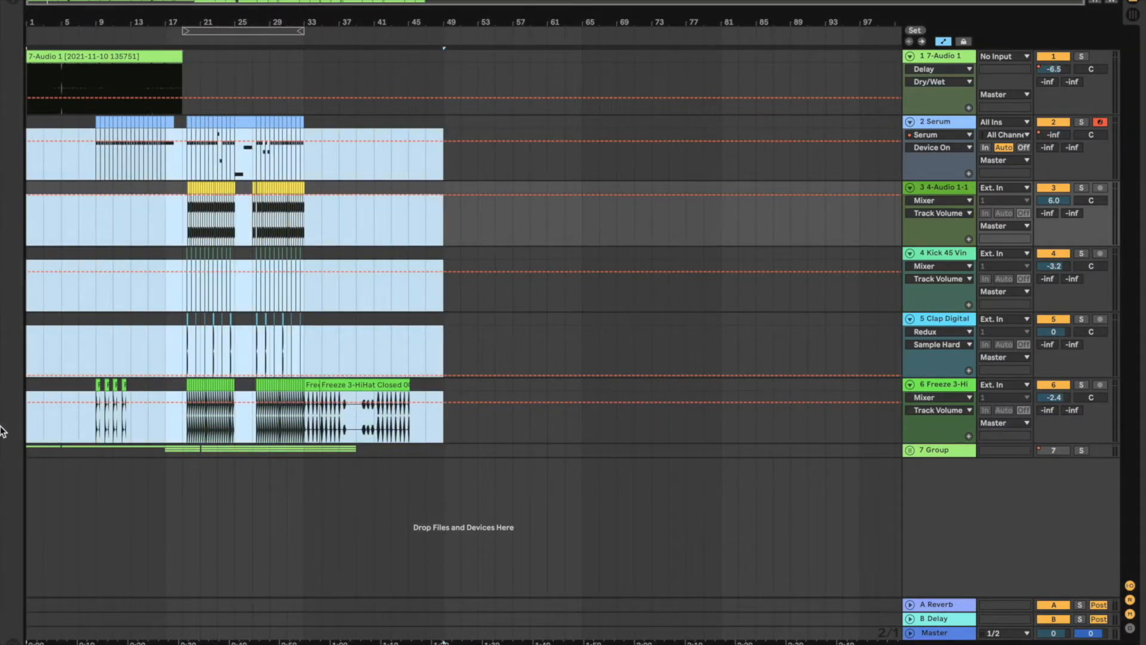
{"action": "left_click", "coordinate": [77, 1]}
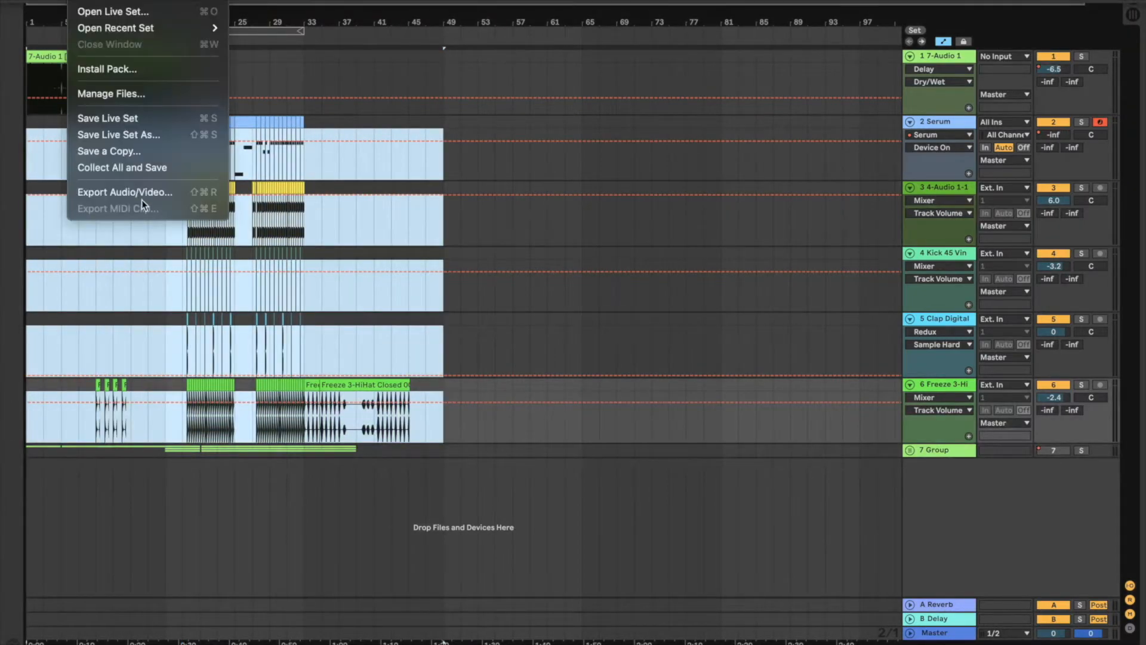
{"action": "left_click", "coordinate": [145, 192]}
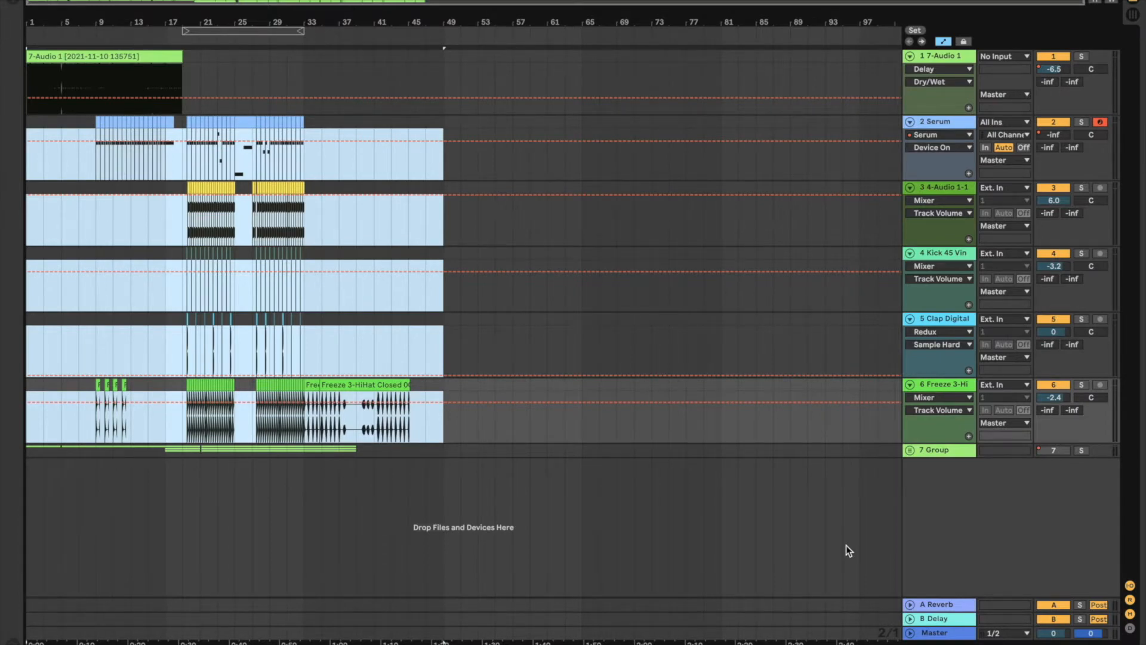
Step: Create a new Live Set without saving the current project and switch it to Arrangement View
{"action": "left_click", "coordinate": [84, 1]}
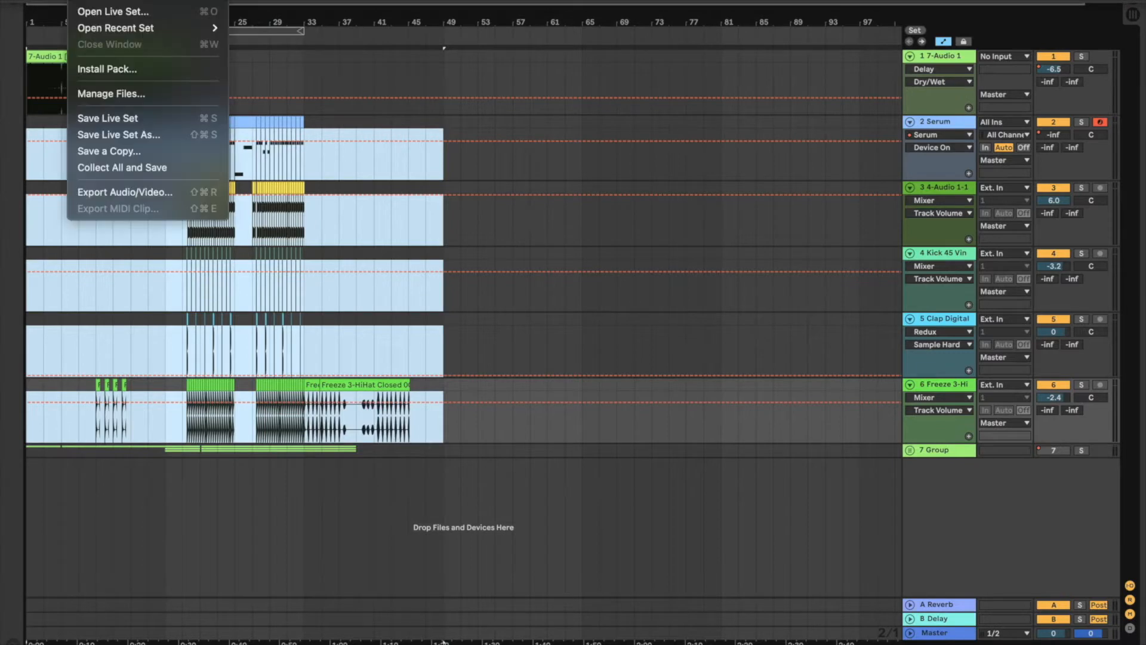
{"action": "left_click", "coordinate": [130, 2]}
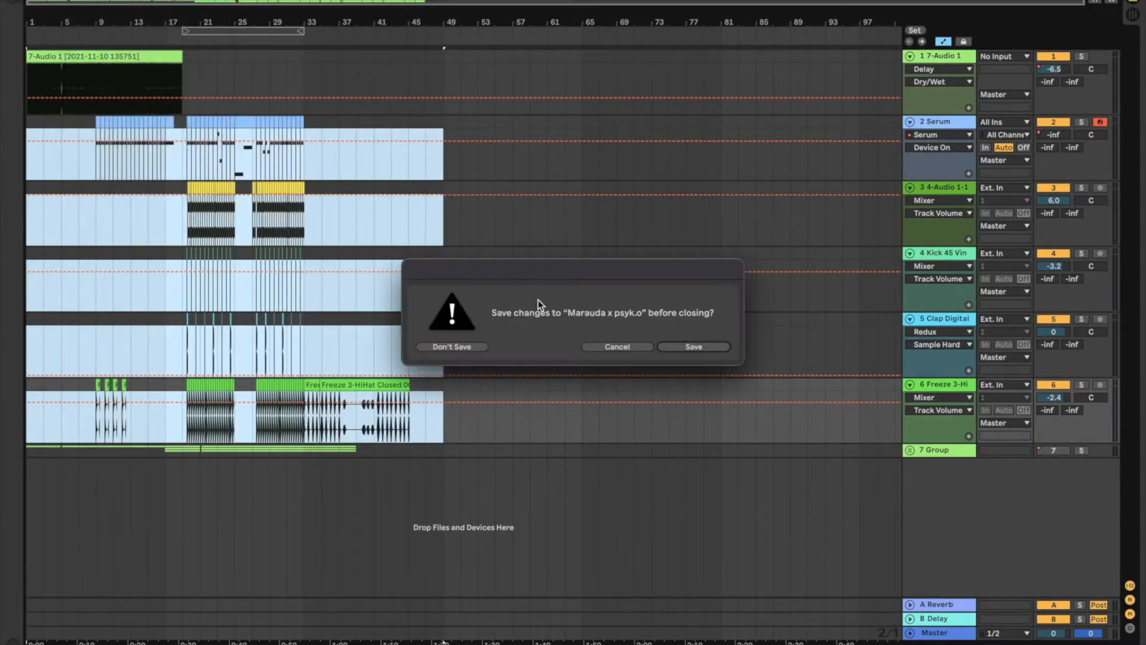
{"action": "left_click", "coordinate": [475, 349]}
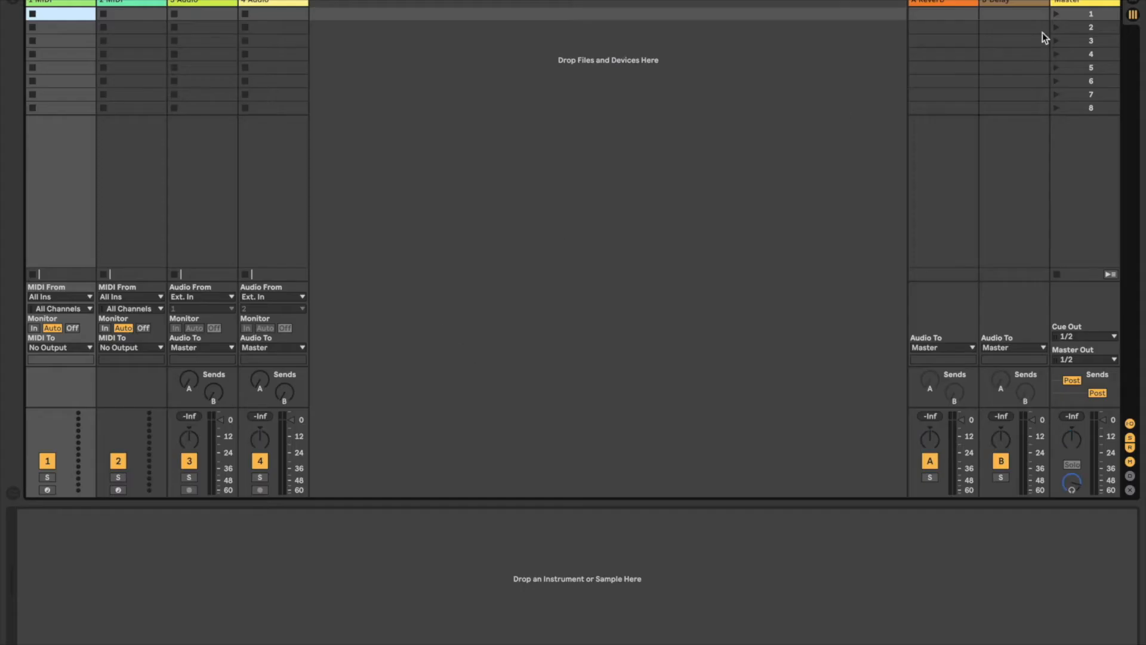
{"action": "left_click", "coordinate": [1135, 2]}
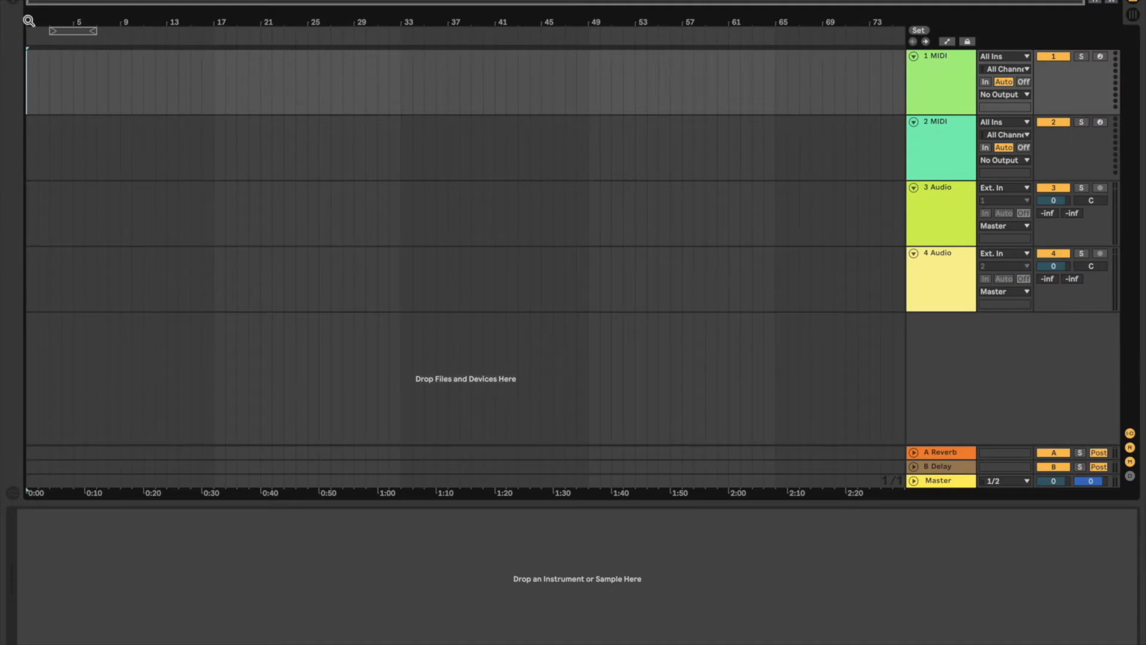
Step: Place LS MASTER .wav from the Desktop folder at the start of the first audio track and hide the browser
{"action": "left_click", "coordinate": [15, 5]}
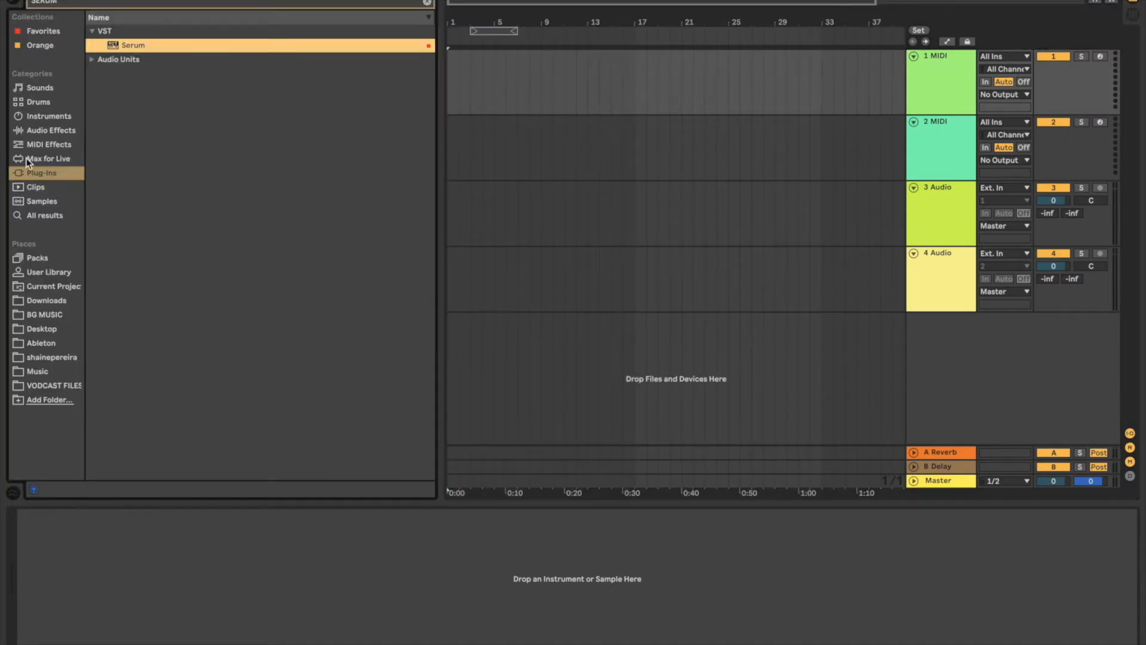
{"action": "left_click", "coordinate": [43, 328]}
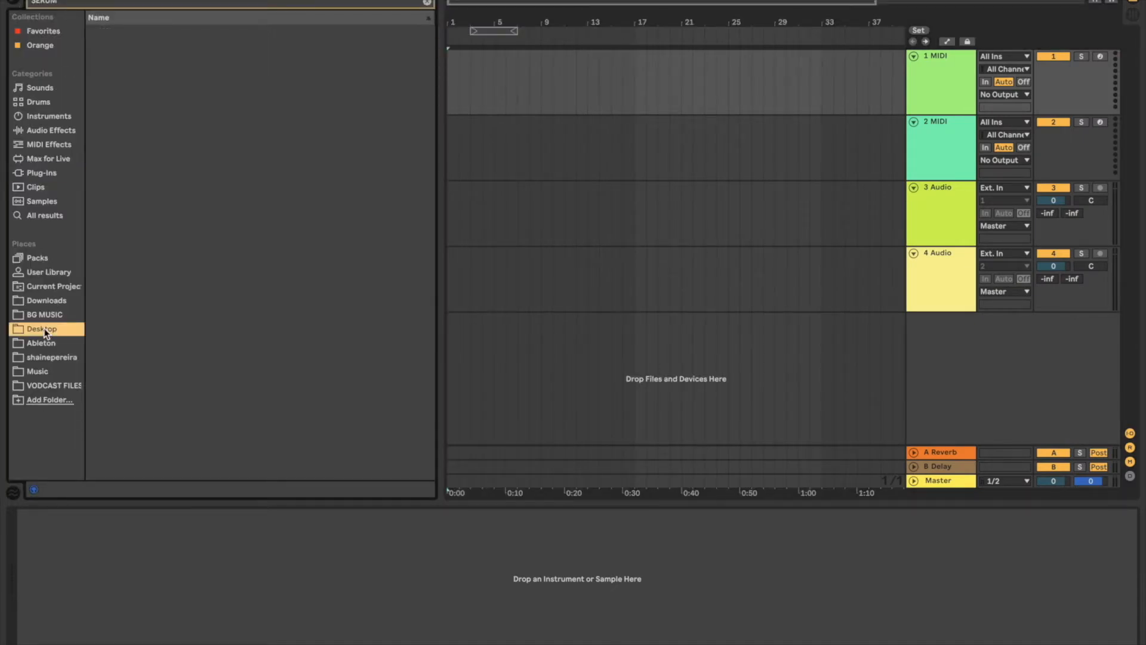
{"action": "left_click", "coordinate": [425, 5]}
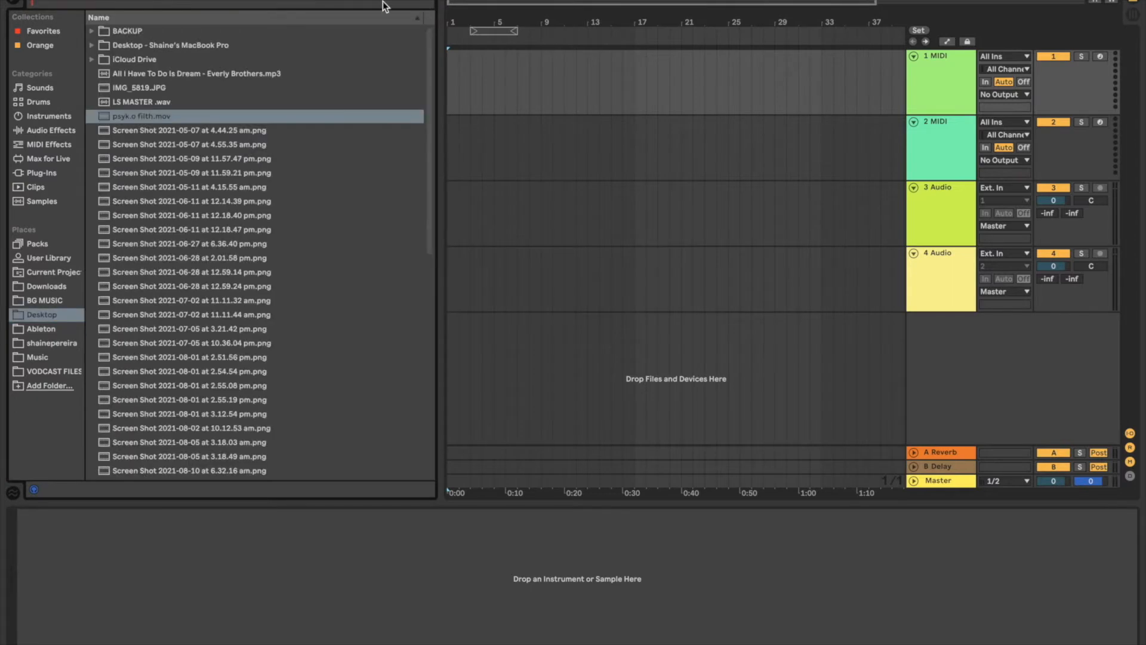
{"action": "left_click_drag", "start_coordinate": [207, 102], "coordinate": [451, 225]}
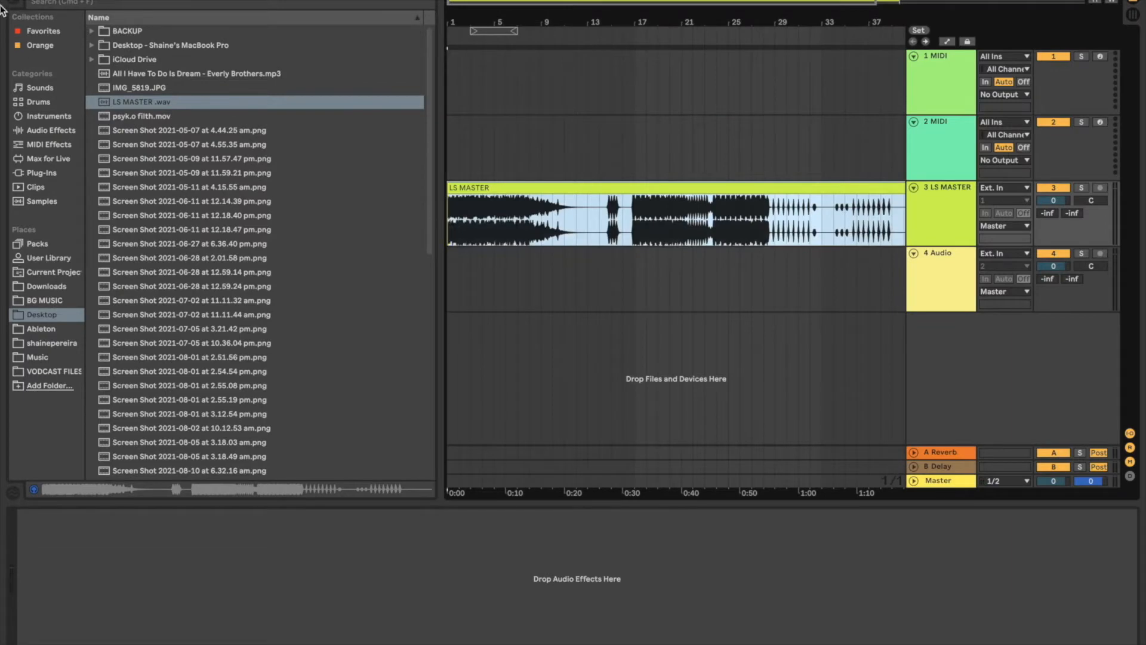
{"action": "key", "text": "super+alt+b"}
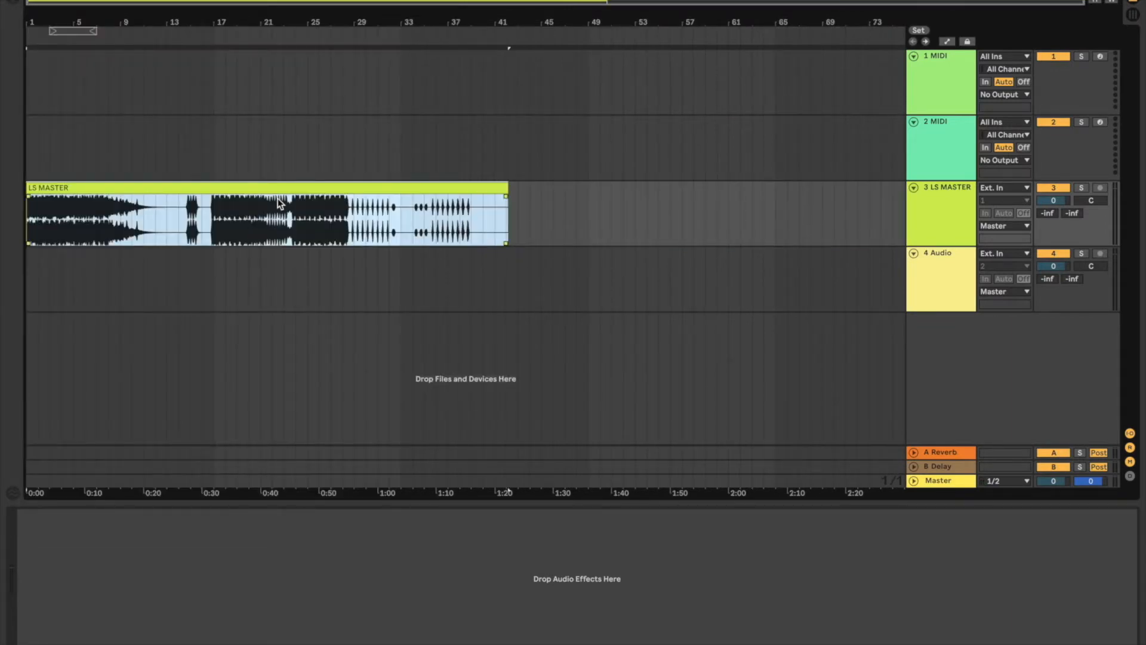
Step: Play the LS MASTER clip from the start of the loud section just before bar 17
{"action": "scroll", "coordinate": [193, 227], "scroll_direction": "up", "scroll_amount": 5}
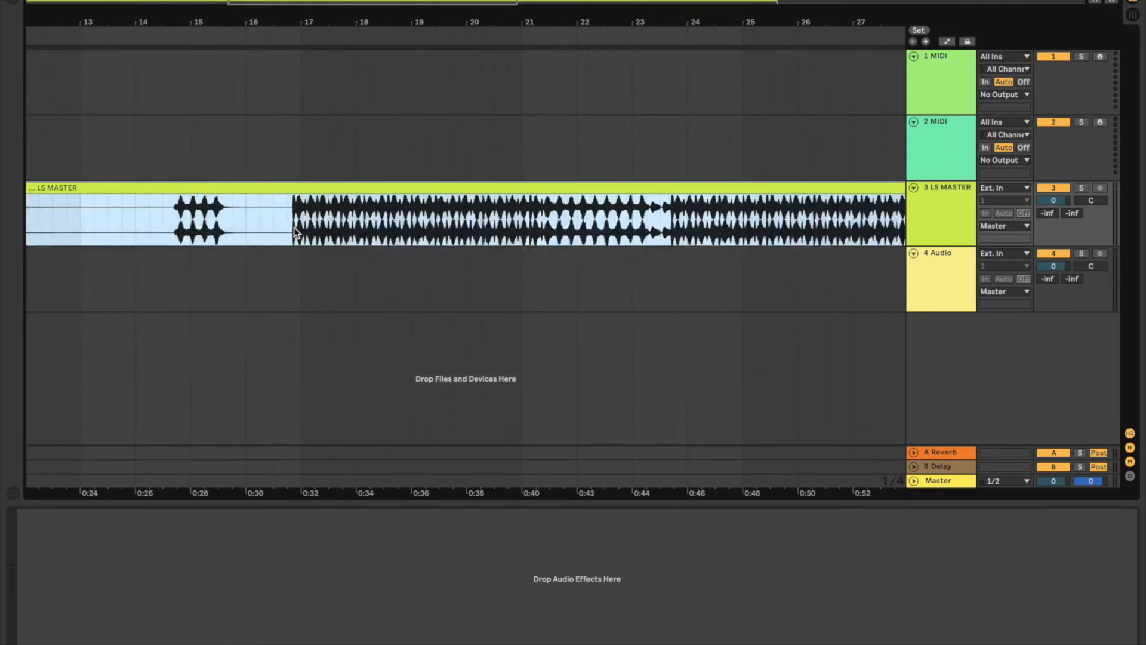
{"action": "scroll", "coordinate": [293, 230], "scroll_direction": "right", "scroll_amount": 2}
{"action": "left_click", "coordinate": [270, 229]}
{"action": "scroll", "coordinate": [267, 228], "scroll_direction": "up", "scroll_amount": 3}
{"action": "left_click", "coordinate": [280, 229]}
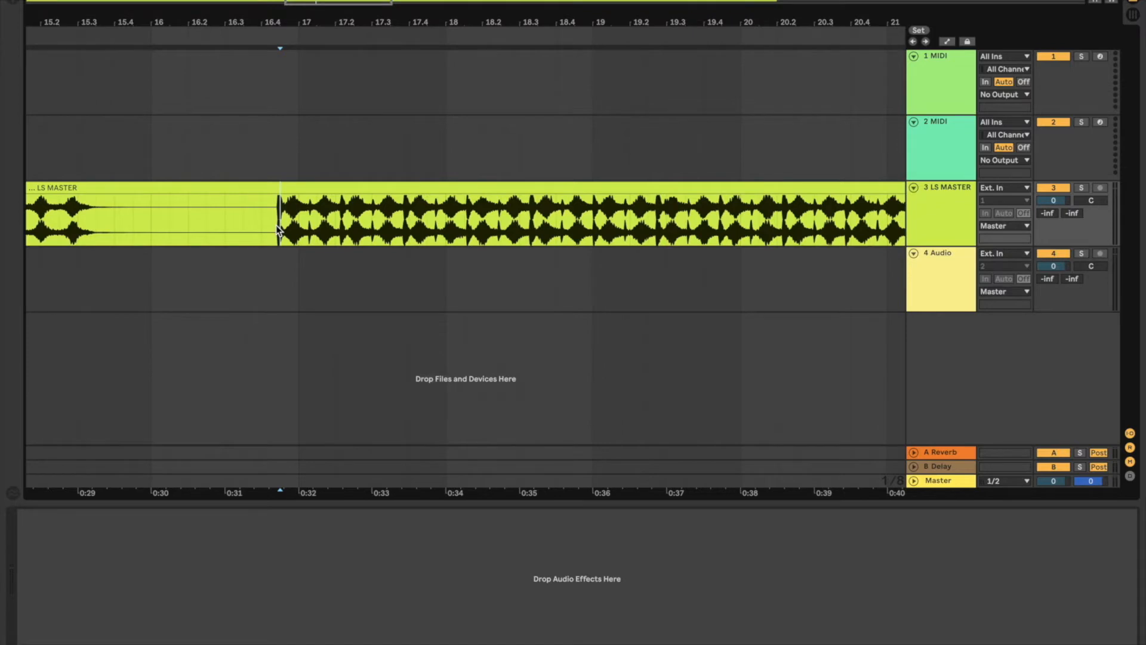
{"action": "key", "text": "space"}
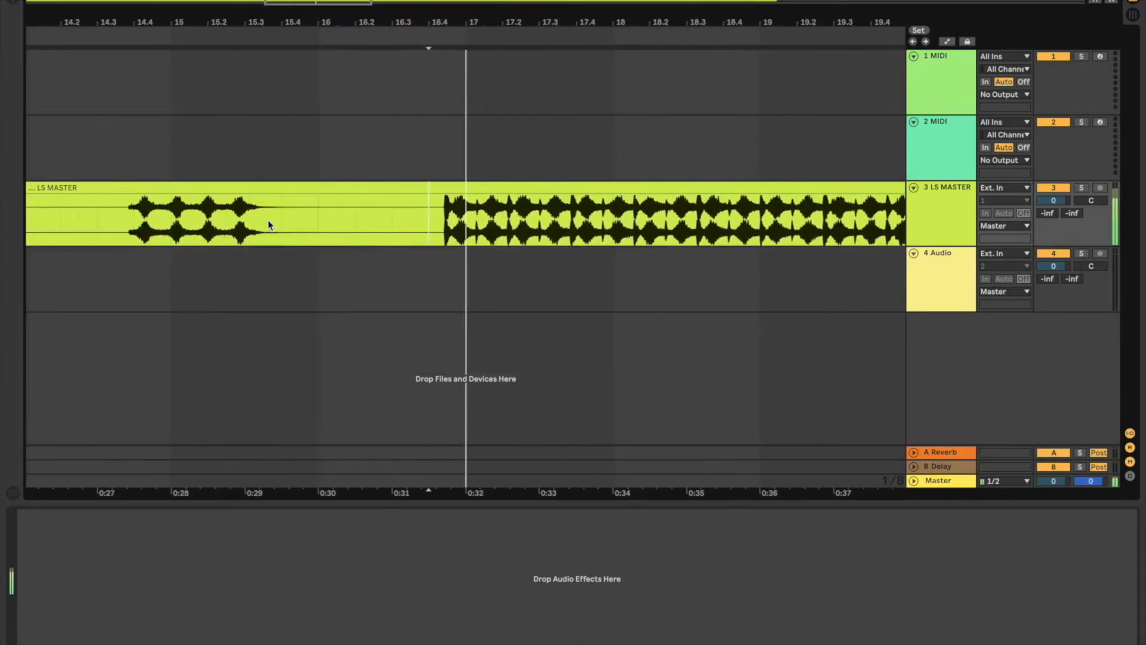
Step: Select the LS MASTER section from just before bar 17 to about bar 25 and loop it
{"action": "scroll", "coordinate": [317, 239], "scroll_direction": "left", "scroll_amount": 2}
{"action": "scroll", "coordinate": [316, 238], "scroll_direction": "down", "scroll_amount": 5}
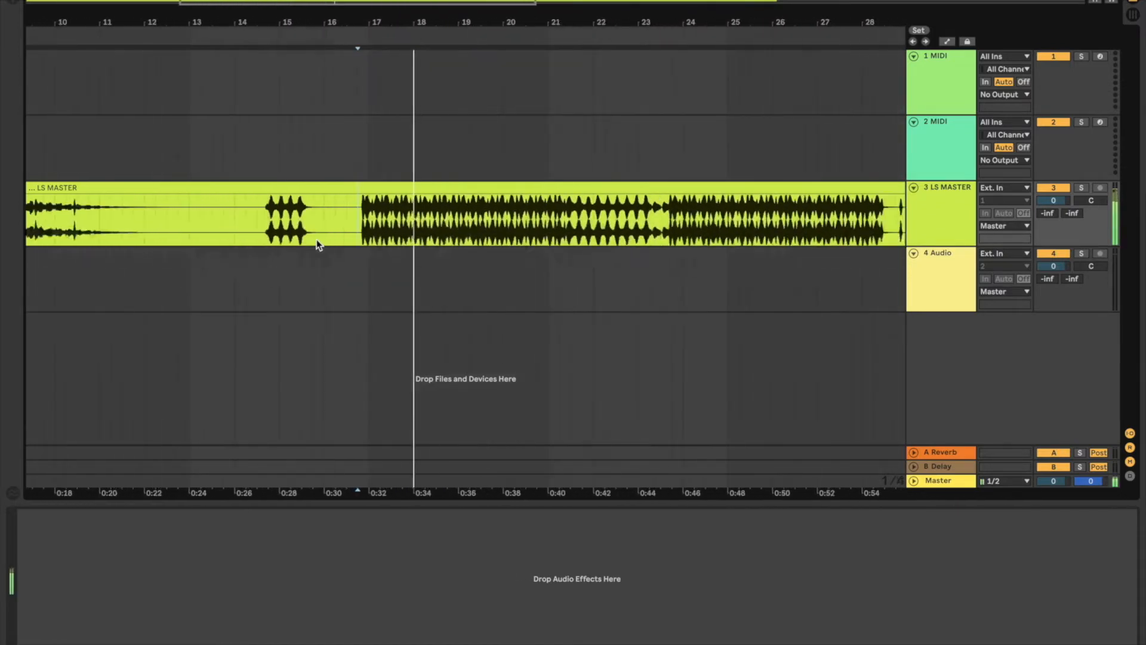
{"action": "left_click", "coordinate": [266, 224]}
{"action": "left_click", "coordinate": [361, 225]}
{"action": "left_click_drag", "start_coordinate": [362, 225], "coordinate": [725, 234]}
{"action": "key", "text": "ctrl+l"}
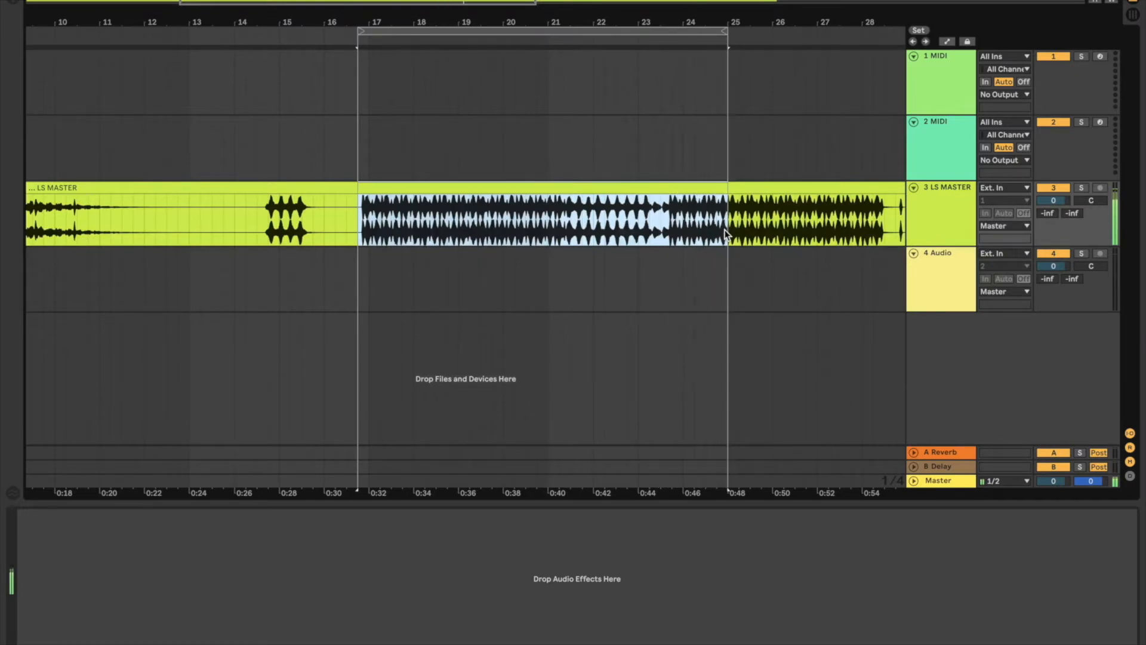
{"action": "scroll", "coordinate": [735, 335], "scroll_direction": "left", "scroll_amount": 1}
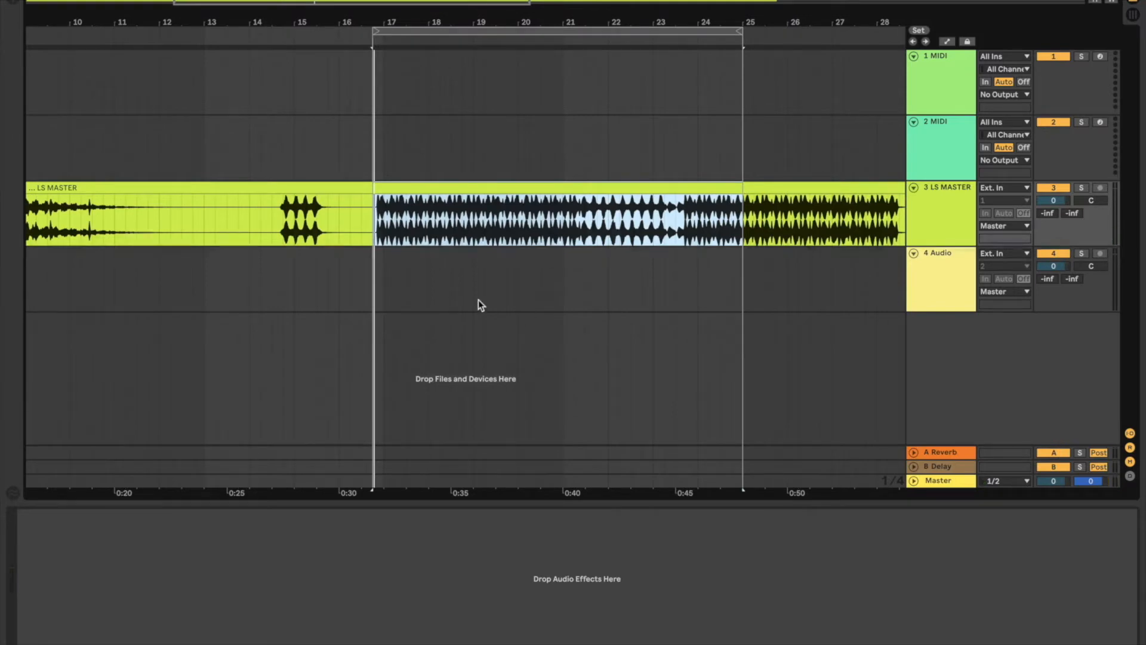
Step: Select the Master track instead of the LS MASTER audio track
{"action": "left_click", "coordinate": [948, 224]}
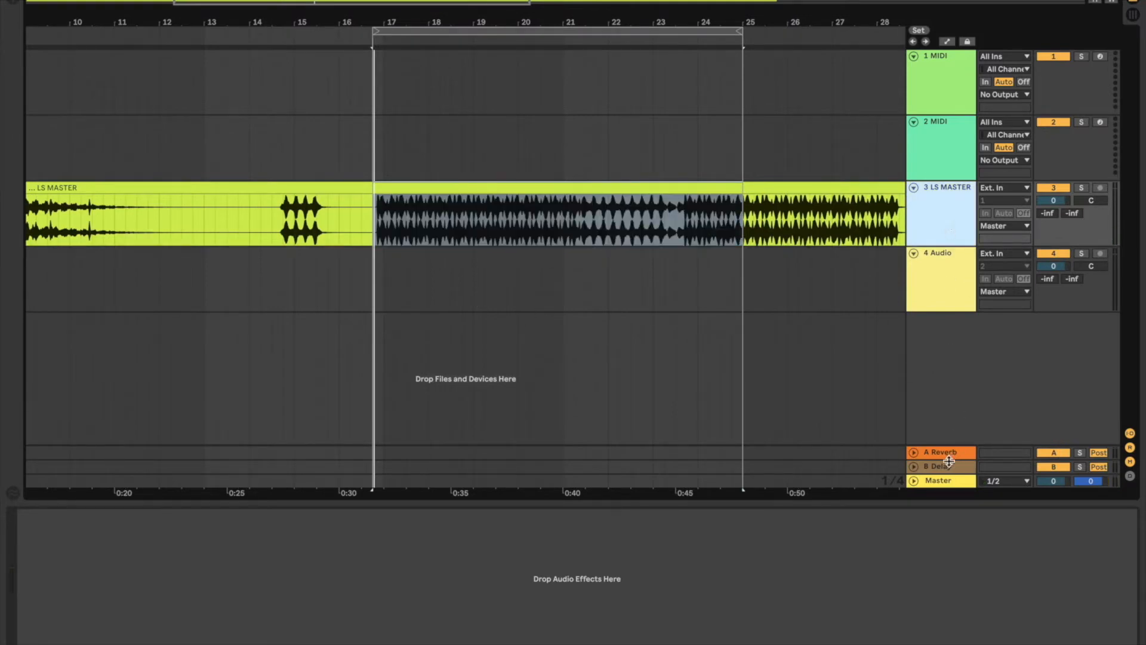
{"action": "left_click", "coordinate": [940, 482]}
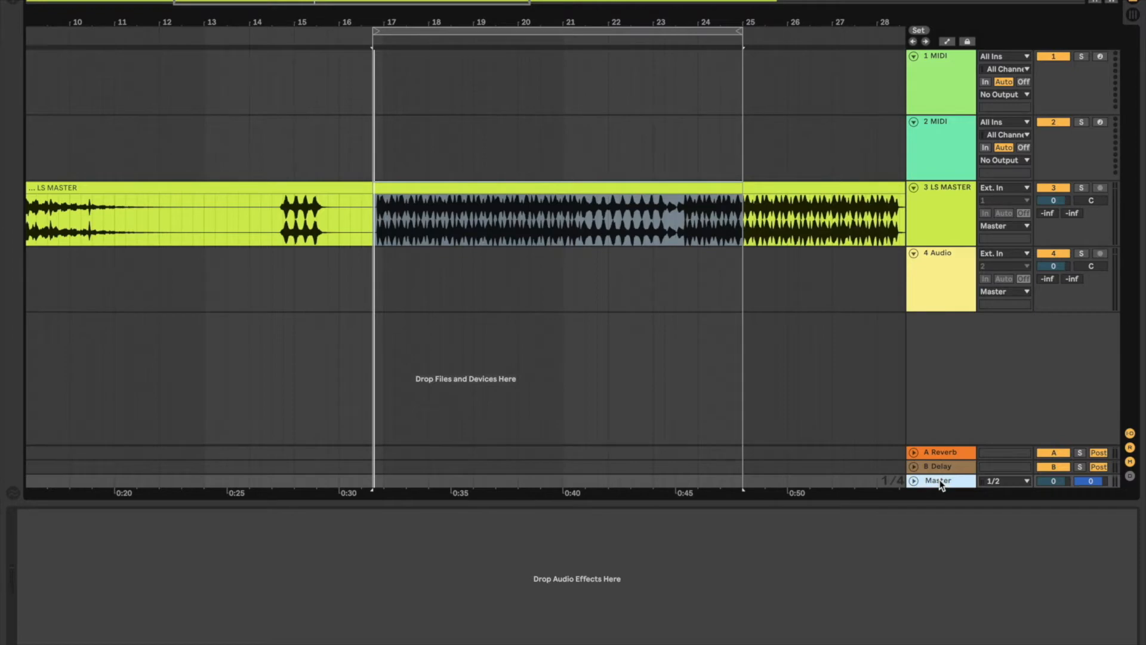
{"action": "double_click", "coordinate": [940, 481]}
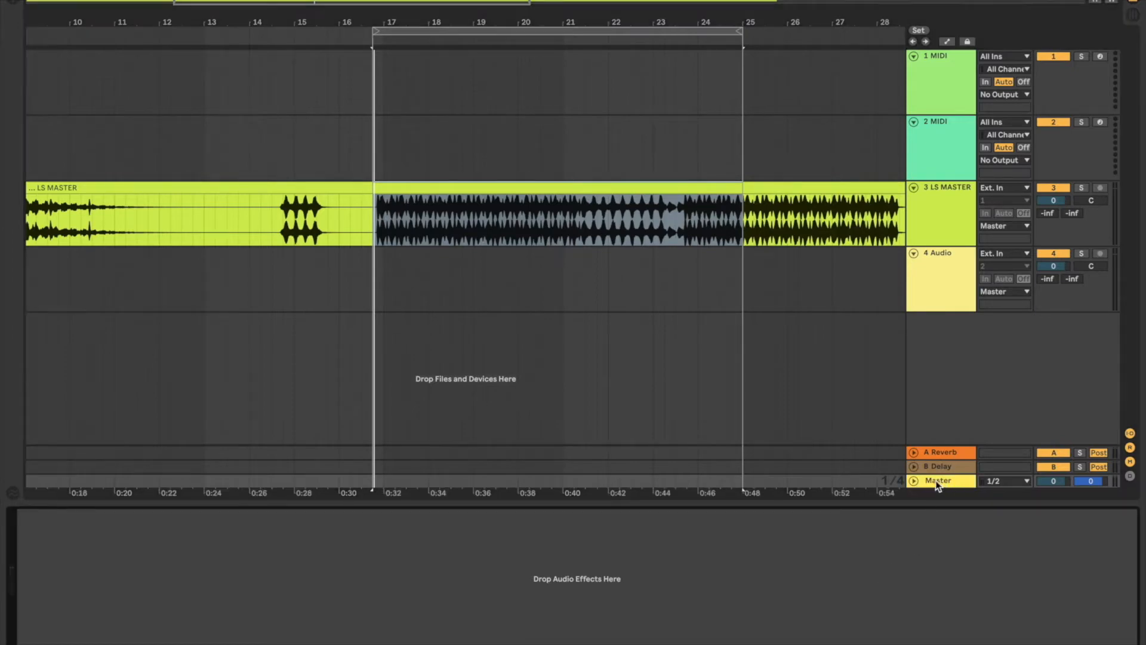
{"action": "left_click", "coordinate": [944, 226]}
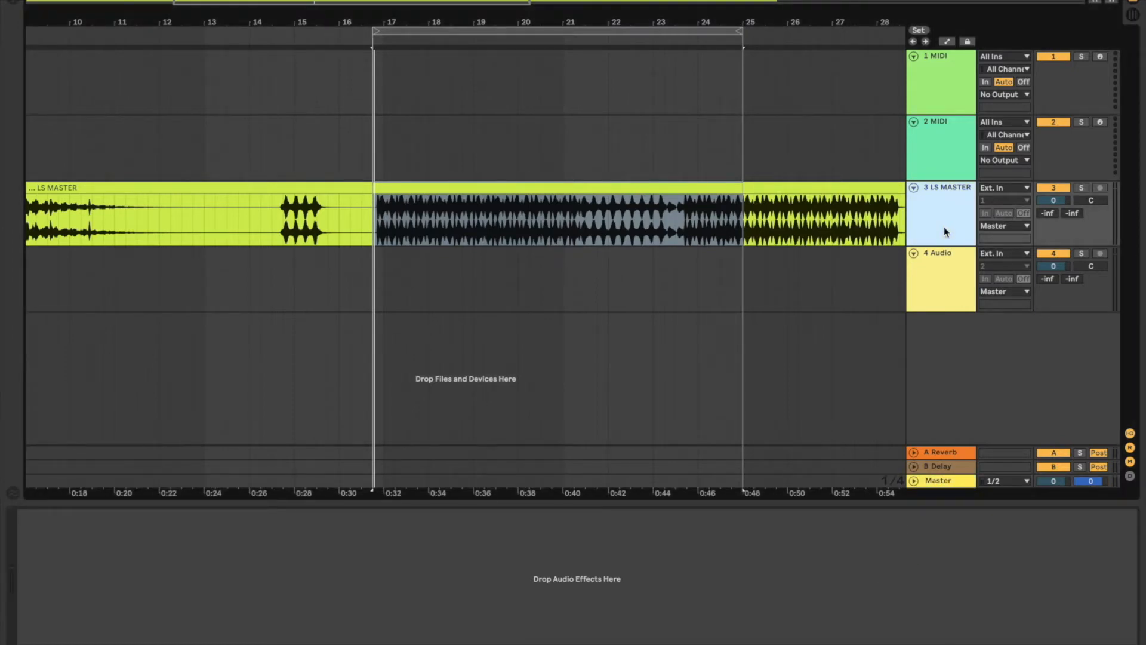
{"action": "left_click", "coordinate": [940, 481]}
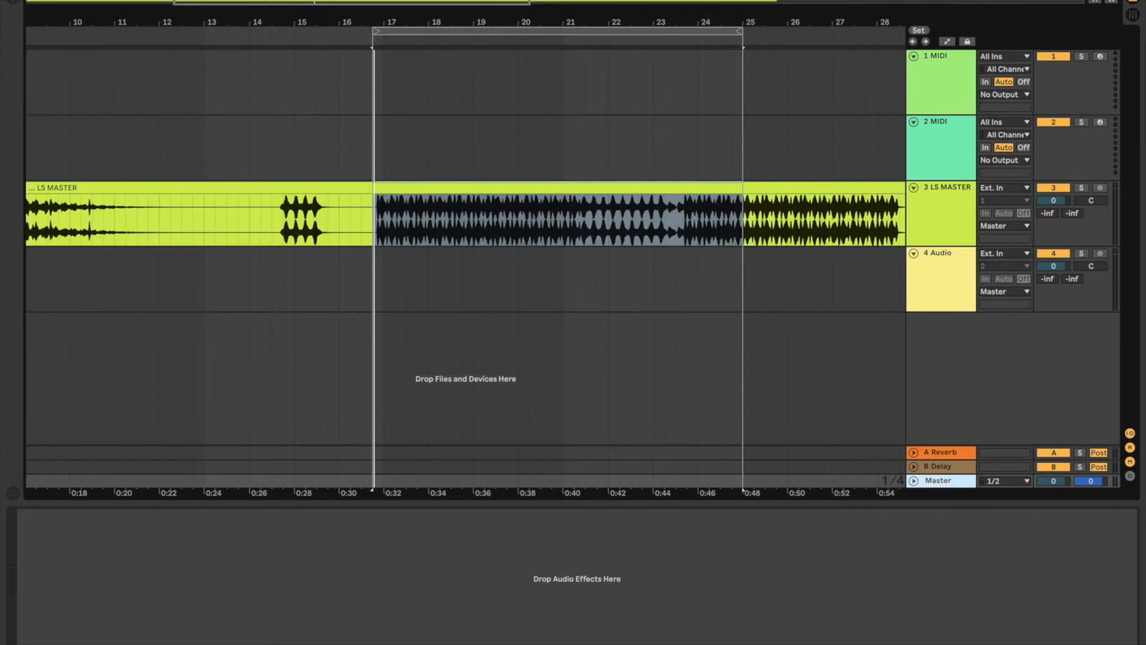
Step: Search the audio effects for EQ and add EQ Eight to the Master track
{"action": "left_click", "coordinate": [13, 4]}
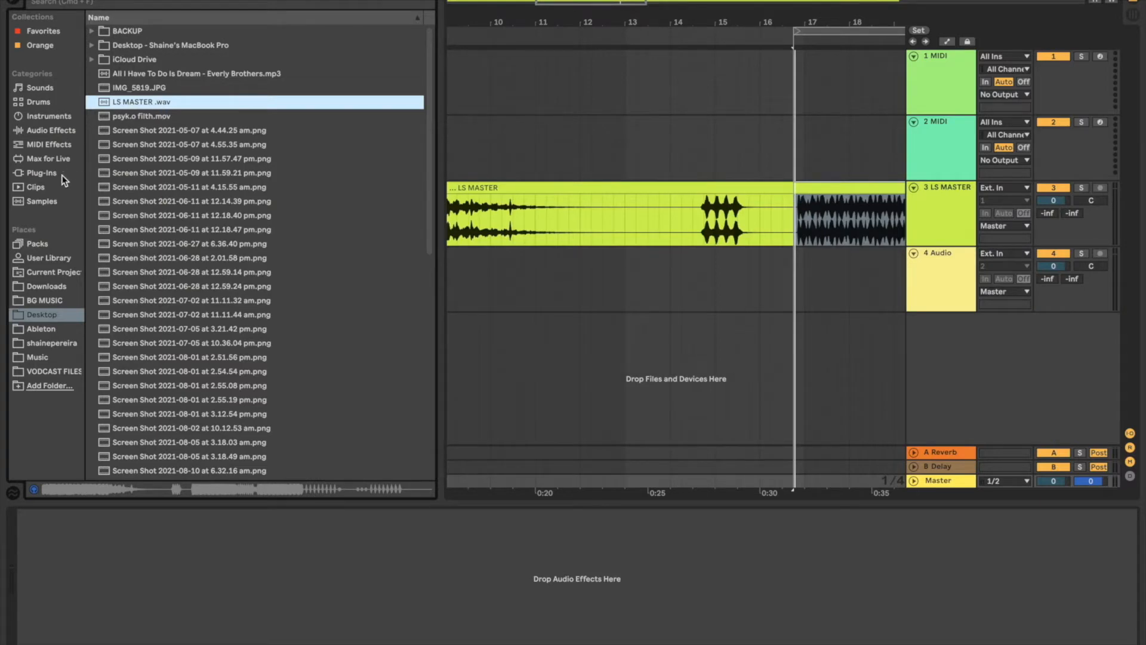
{"action": "left_click", "coordinate": [43, 173]}
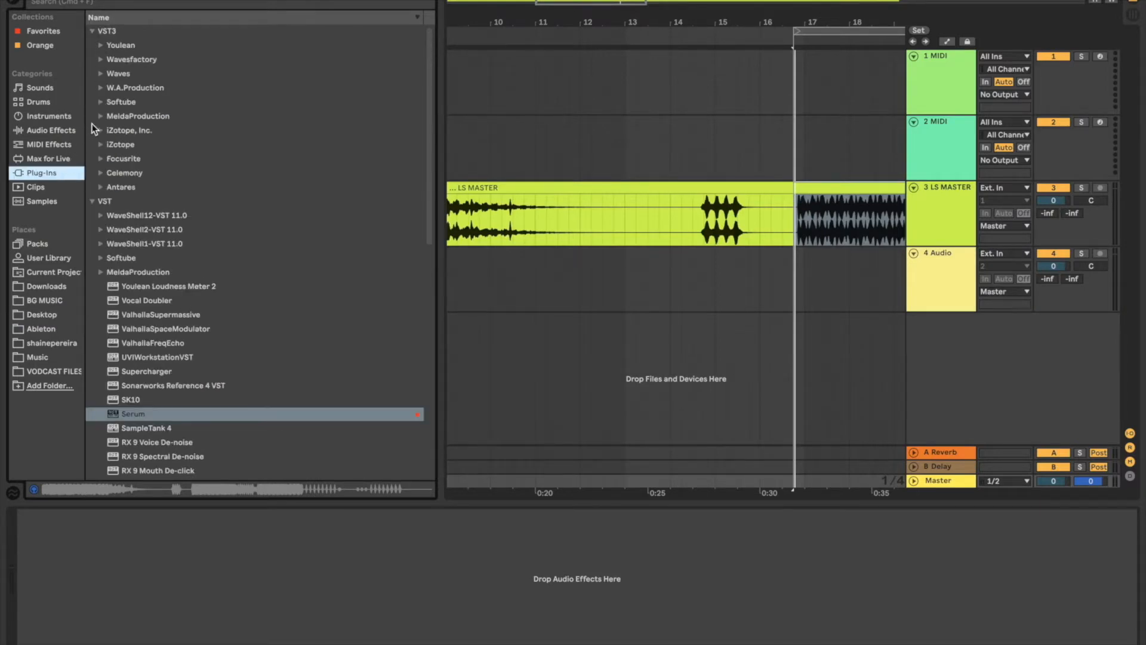
{"action": "left_click", "coordinate": [64, 129]}
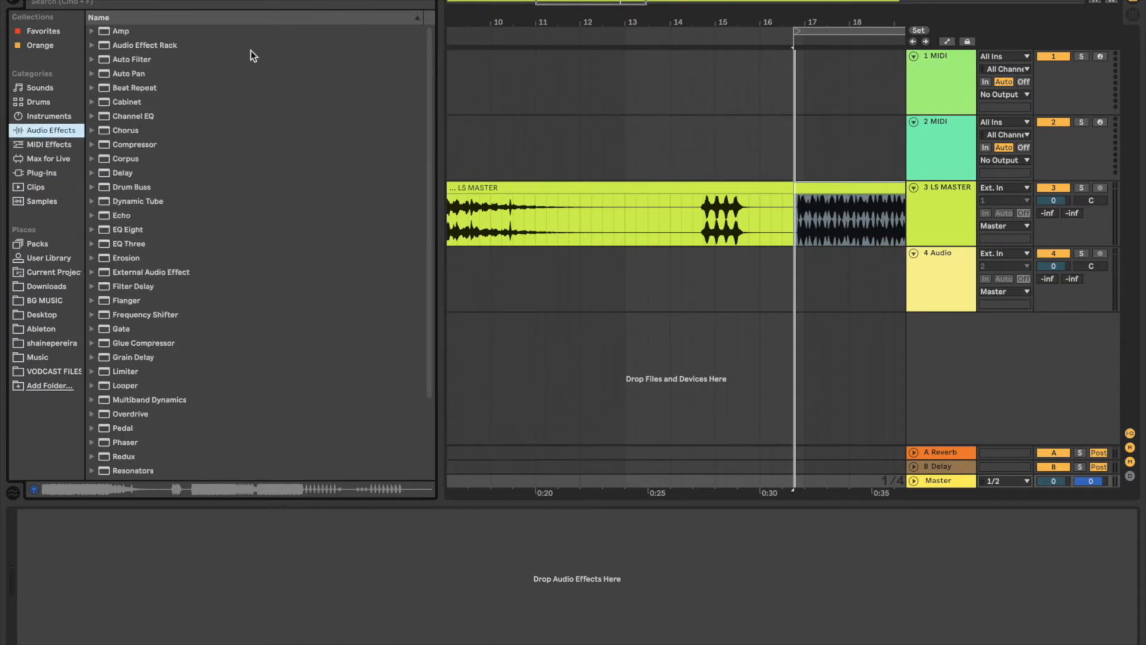
{"action": "left_click", "coordinate": [194, 6]}
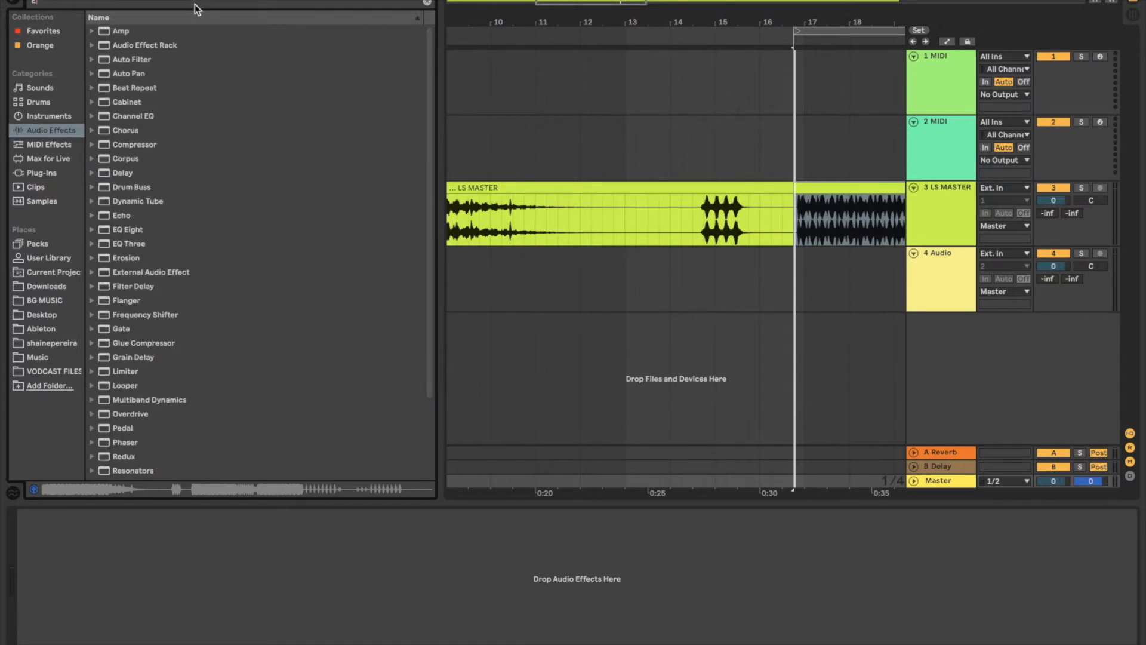
{"action": "type", "text": "EQ"}
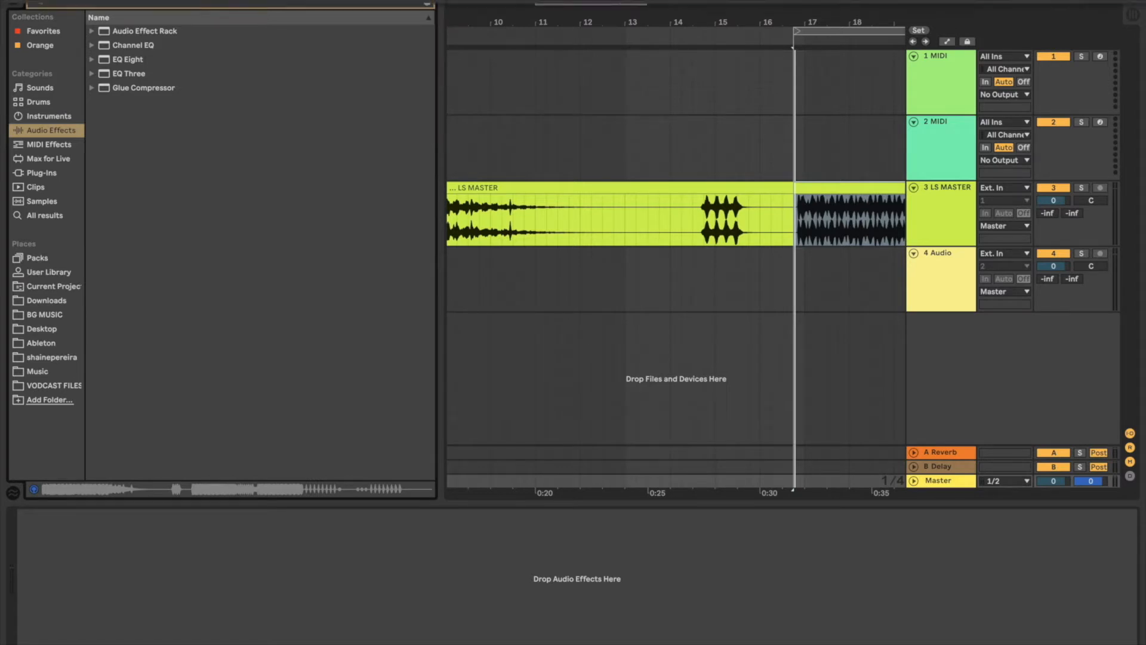
{"action": "left_click", "coordinate": [17, 0]}
{"action": "mouse_move", "coordinate": [51, 0]}
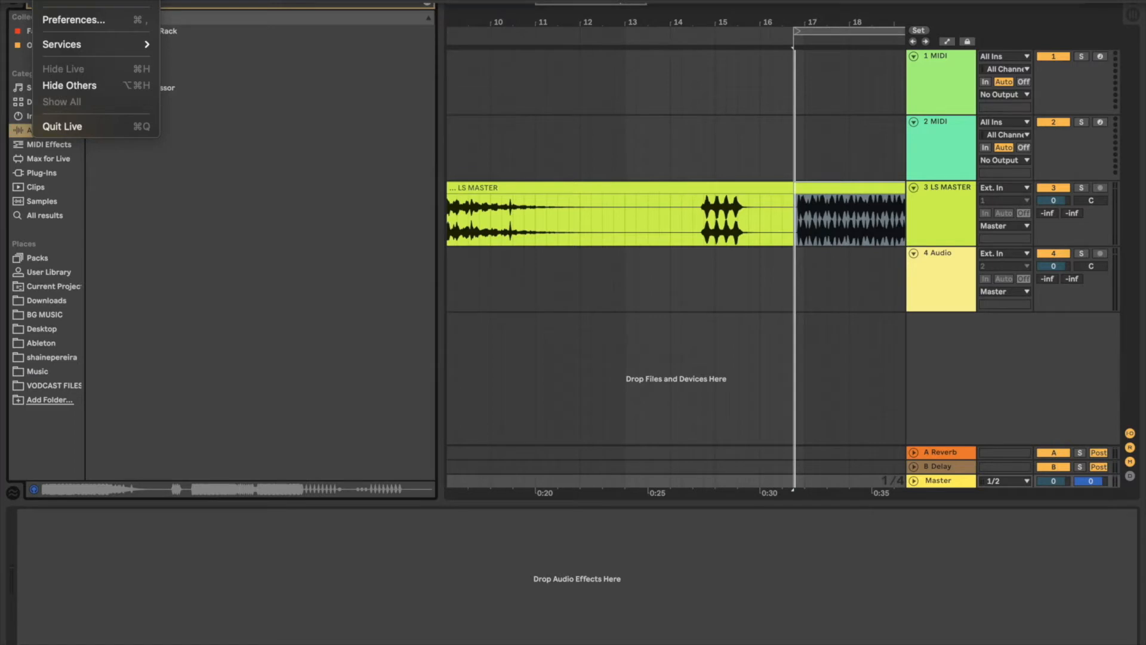
{"action": "left_click", "coordinate": [52, 0]}
{"action": "mouse_move", "coordinate": [795, 642]}
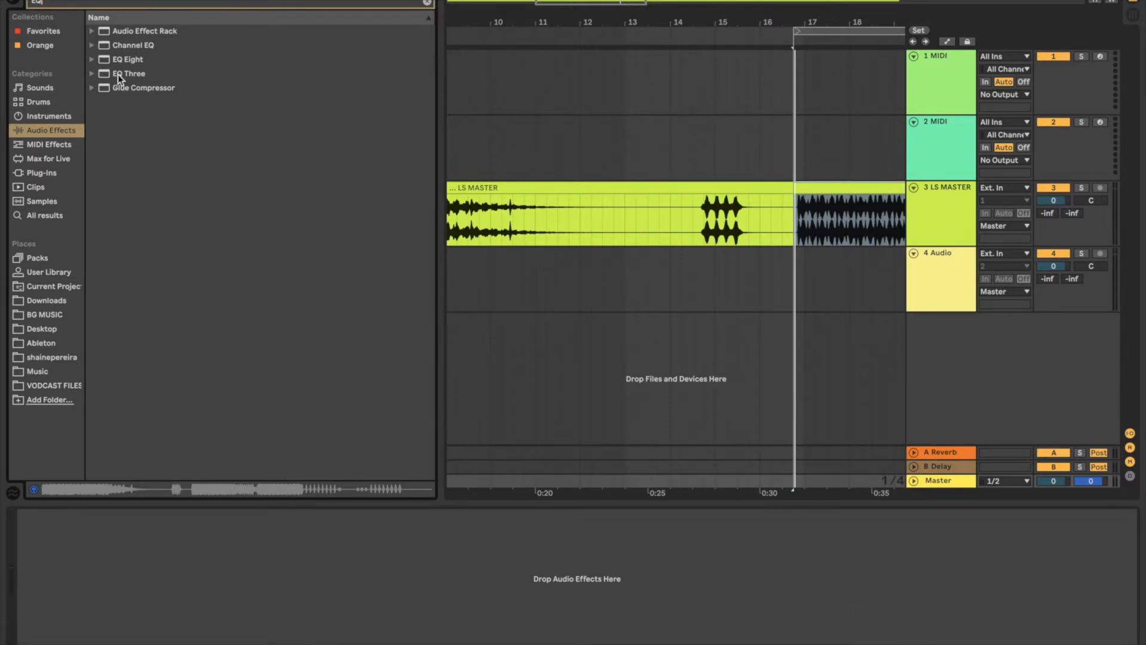
{"action": "left_click", "coordinate": [115, 59]}
{"action": "left_click_drag", "start_coordinate": [114, 59], "coordinate": [108, 564]}
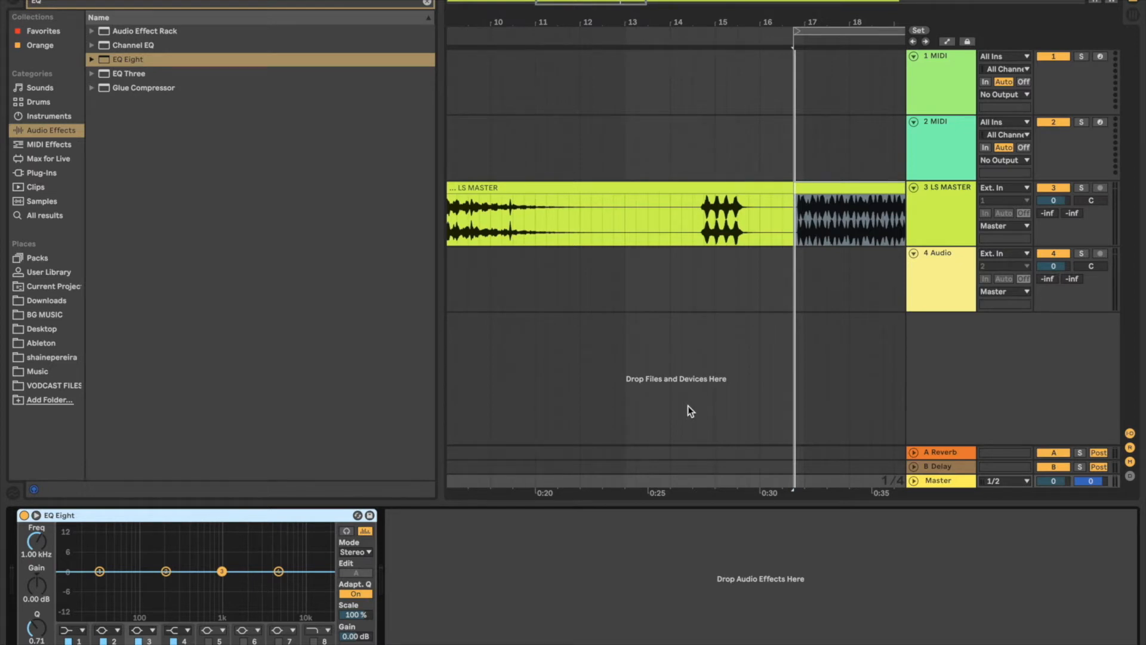
Step: During loop playback, boost EQ Eight's band 2 by 10.8 dB at 6.25 kHz and set the LS MASTER track volume to -6.4 dB
{"action": "key", "text": "space"}
{"action": "left_click_drag", "start_coordinate": [166, 571], "coordinate": [287, 542]}
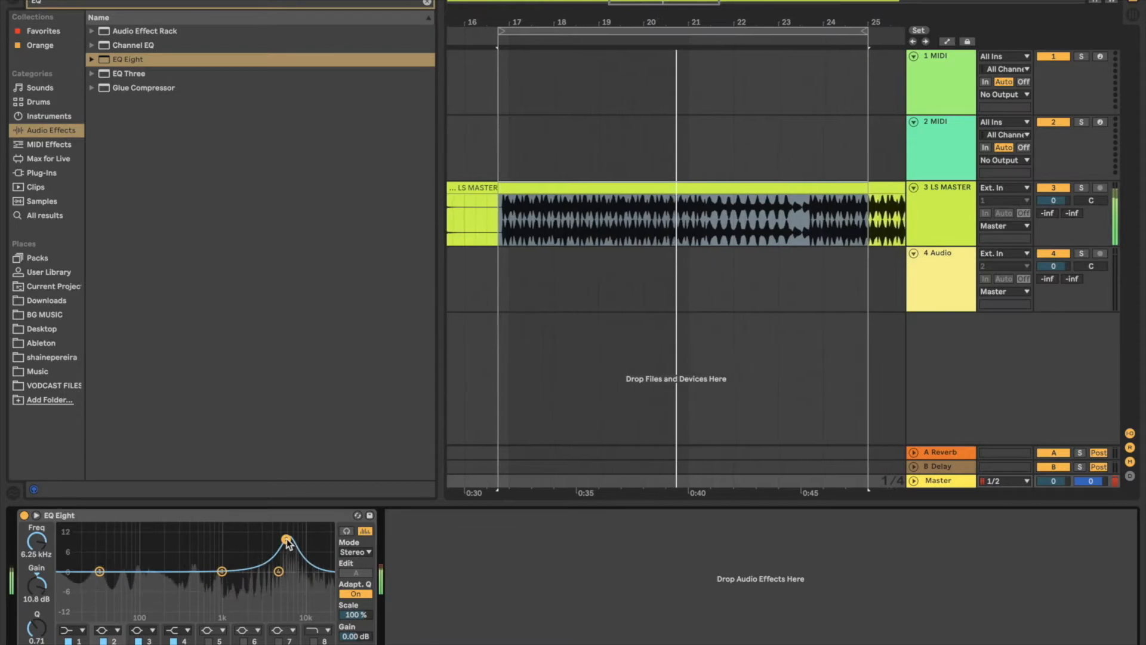
{"action": "left_click_drag", "start_coordinate": [1053, 202], "coordinate": [1054, 223]}
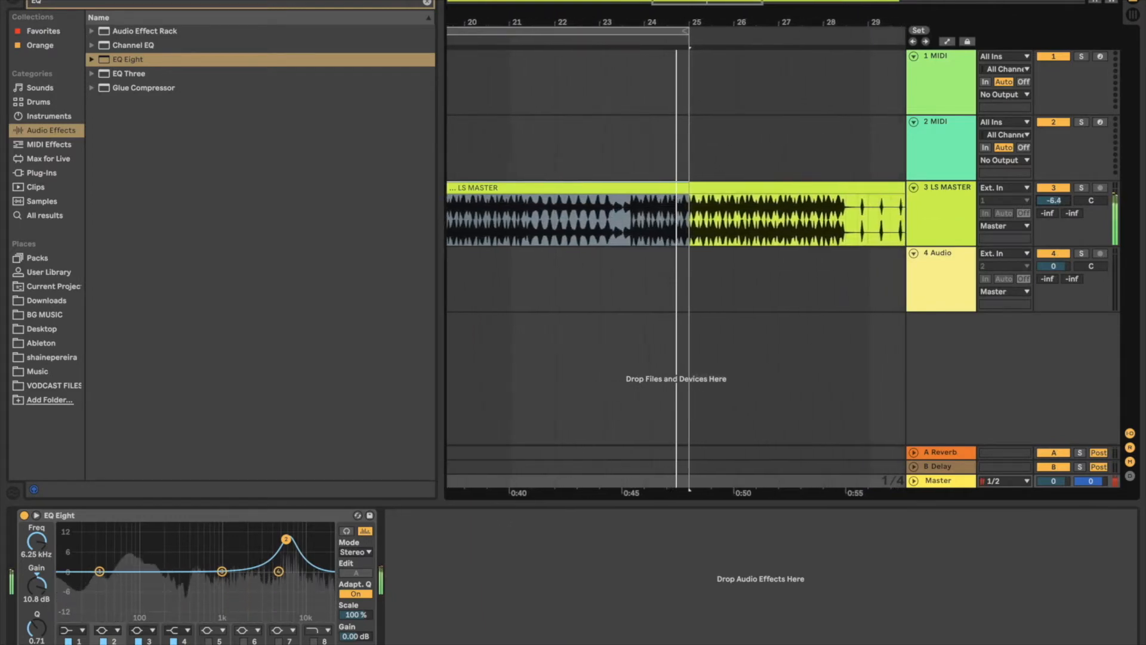
Step: Set the LS MASTER track volume to -6.0 dB and EQ Eight's band 2 to -6.43 dB at 454 Hz with Q 4.91
{"action": "mouse_move", "coordinate": [1054, 201]}
{"action": "left_mouse_down"}
{"action": "mouse_move", "coordinate": [1054, 212]}
{"action": "mouse_move", "coordinate": [1061, 206]}
{"action": "left_mouse_up"}
{"action": "left_click_drag", "start_coordinate": [286, 539], "coordinate": [192, 527]}
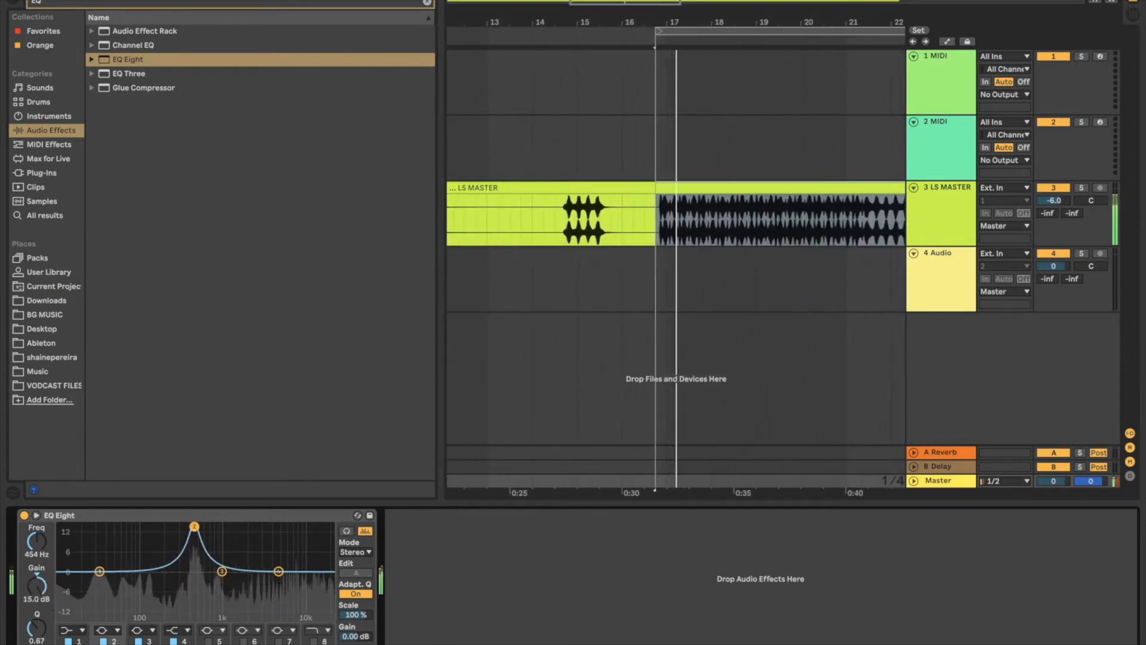
{"action": "left_click_drag", "start_coordinate": [40, 628], "coordinate": [40, 631]}
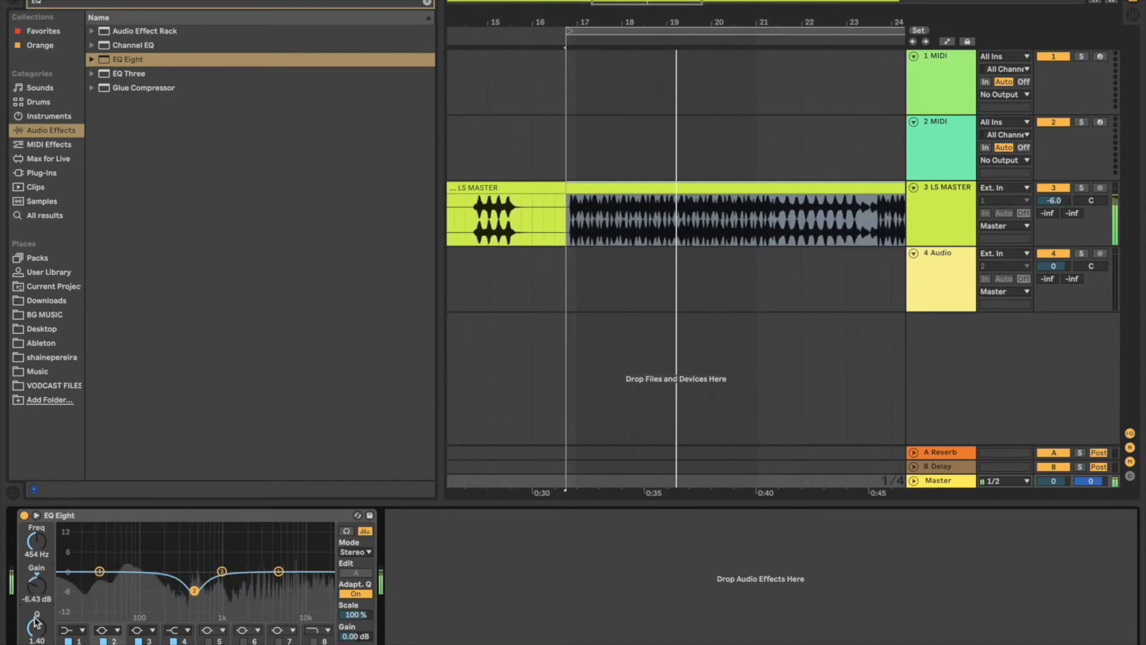
{"action": "left_click_drag", "start_coordinate": [37, 628], "coordinate": [37, 563]}
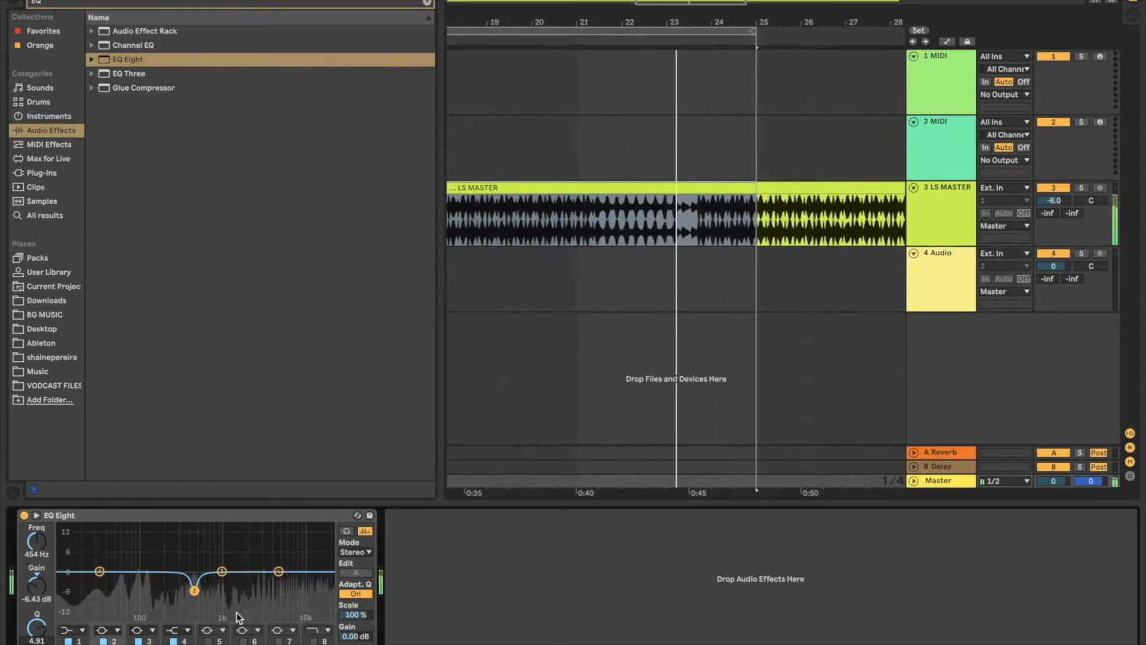
Step: Boost EQ Eight's band 3 by 2.36 dB at 1.38 kHz and move band 1 to 89.9 Hz at -0.62 dB
{"action": "mouse_move", "coordinate": [221, 572]}
{"action": "left_mouse_down"}
{"action": "mouse_move", "coordinate": [254, 527]}
{"action": "mouse_move", "coordinate": [246, 557]}
{"action": "mouse_move", "coordinate": [289, 558]}
{"action": "mouse_move", "coordinate": [145, 558]}
{"action": "mouse_move", "coordinate": [209, 553]}
{"action": "mouse_move", "coordinate": [146, 543]}
{"action": "mouse_move", "coordinate": [203, 545]}
{"action": "mouse_move", "coordinate": [234, 564]}
{"action": "left_mouse_up"}
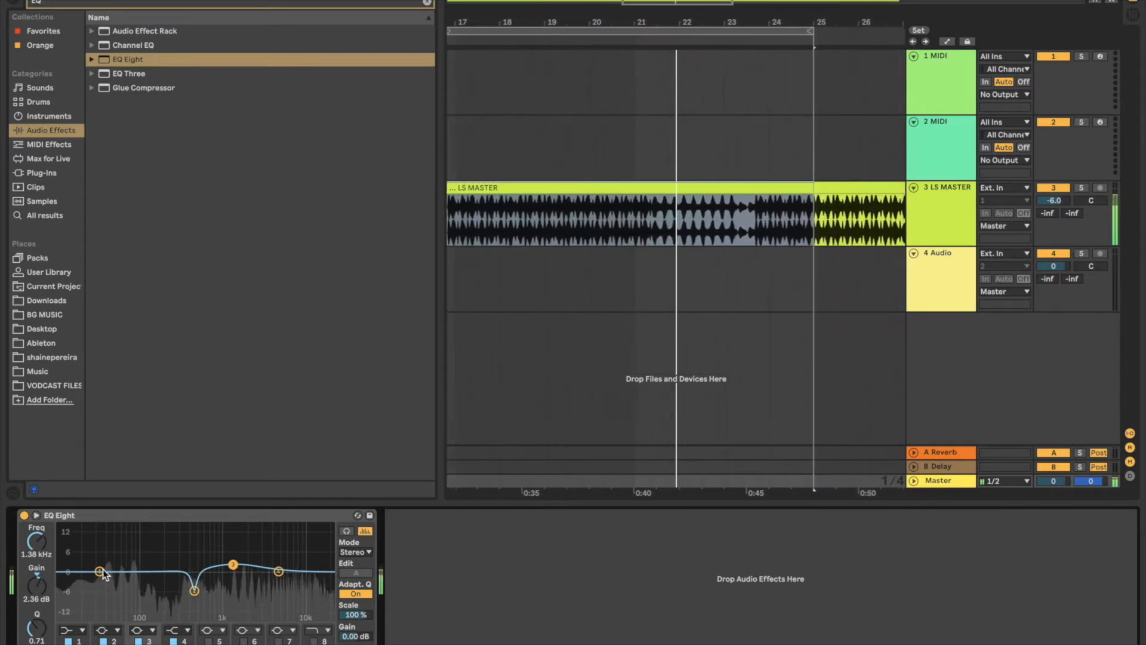
{"action": "left_click_drag", "start_coordinate": [100, 572], "coordinate": [138, 573]}
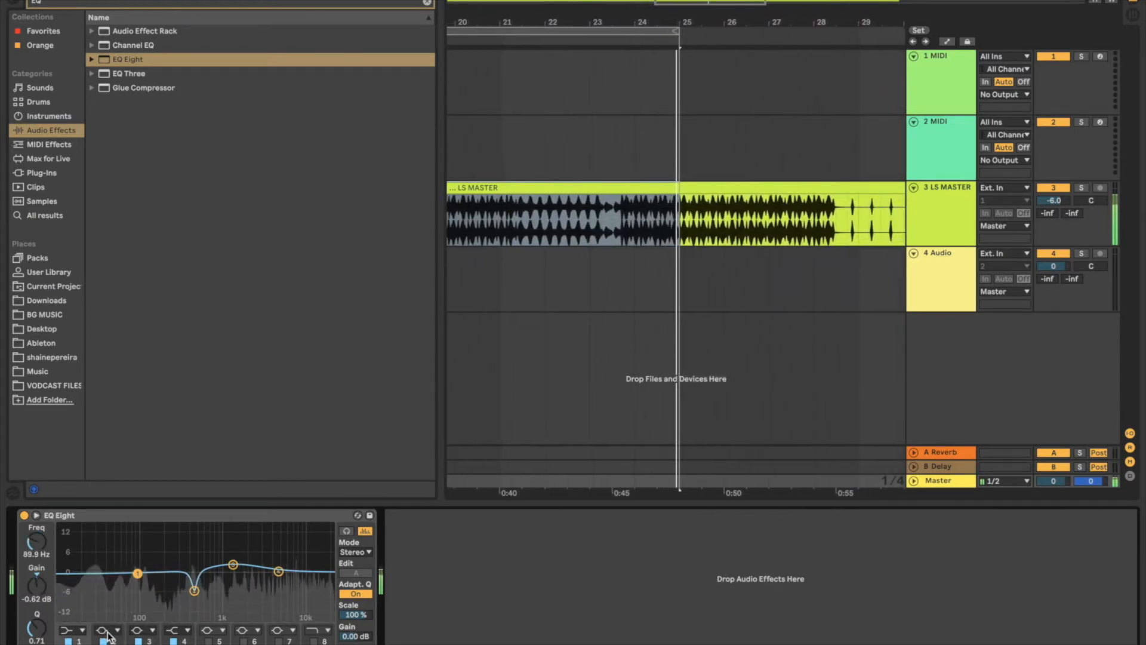
Step: Make EQ Eight's band 1 a bell of 1.67 dB at 104 Hz with Q 2.20, and set Scale to 91%
{"action": "left_click", "coordinate": [70, 630]}
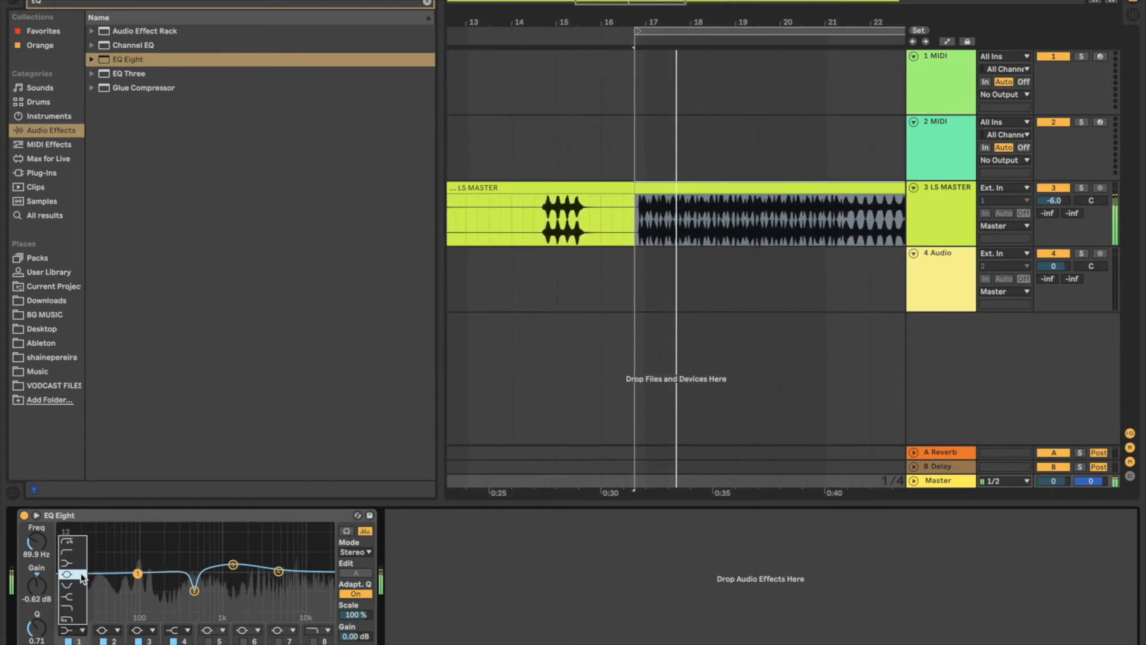
{"action": "left_click", "coordinate": [81, 574]}
{"action": "left_click_drag", "start_coordinate": [138, 573], "coordinate": [143, 526]}
{"action": "mouse_move", "coordinate": [38, 630]}
{"action": "left_mouse_down"}
{"action": "mouse_move", "coordinate": [40, 606]}
{"action": "mouse_move", "coordinate": [39, 629]}
{"action": "left_mouse_up"}
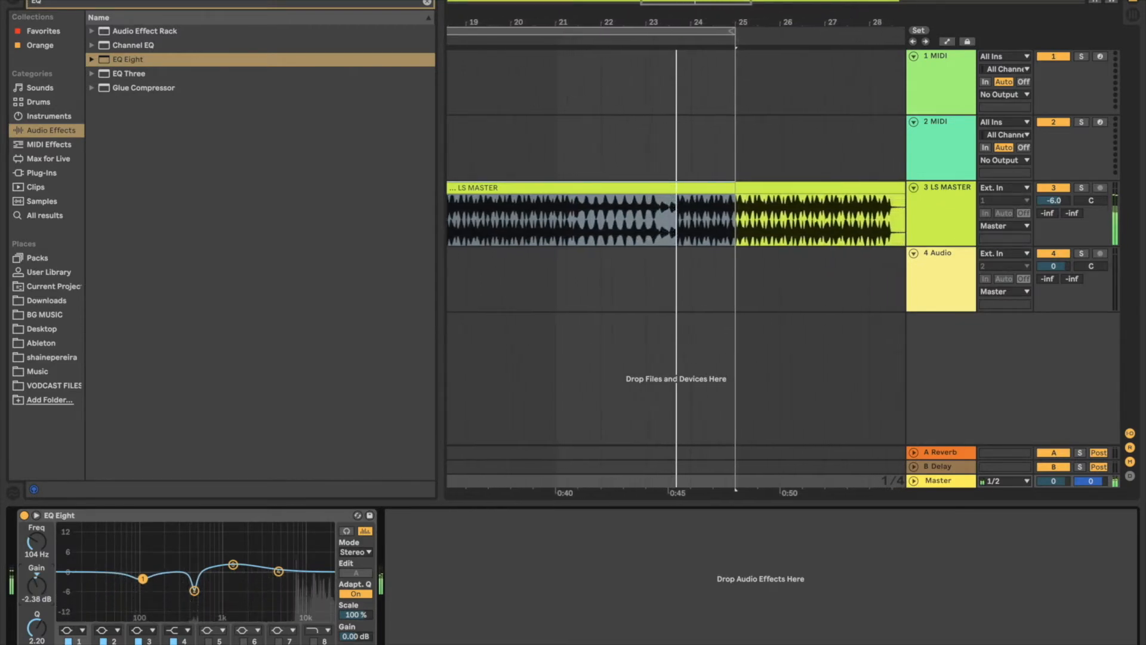
{"action": "left_click_drag", "start_coordinate": [37, 586], "coordinate": [37, 588]}
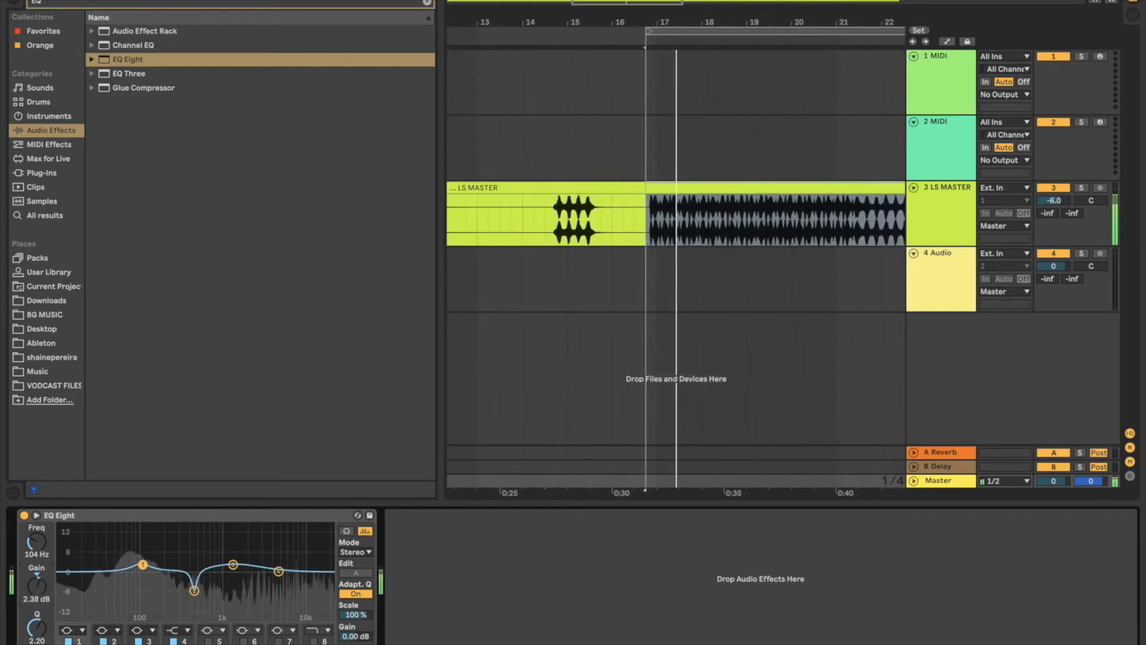
{"action": "left_click_drag", "start_coordinate": [37, 586], "coordinate": [37, 587]}
{"action": "mouse_move", "coordinate": [354, 615]}
{"action": "left_mouse_down"}
{"action": "mouse_move", "coordinate": [354, 642]}
{"action": "mouse_move", "coordinate": [353, 614]}
{"action": "left_mouse_up"}
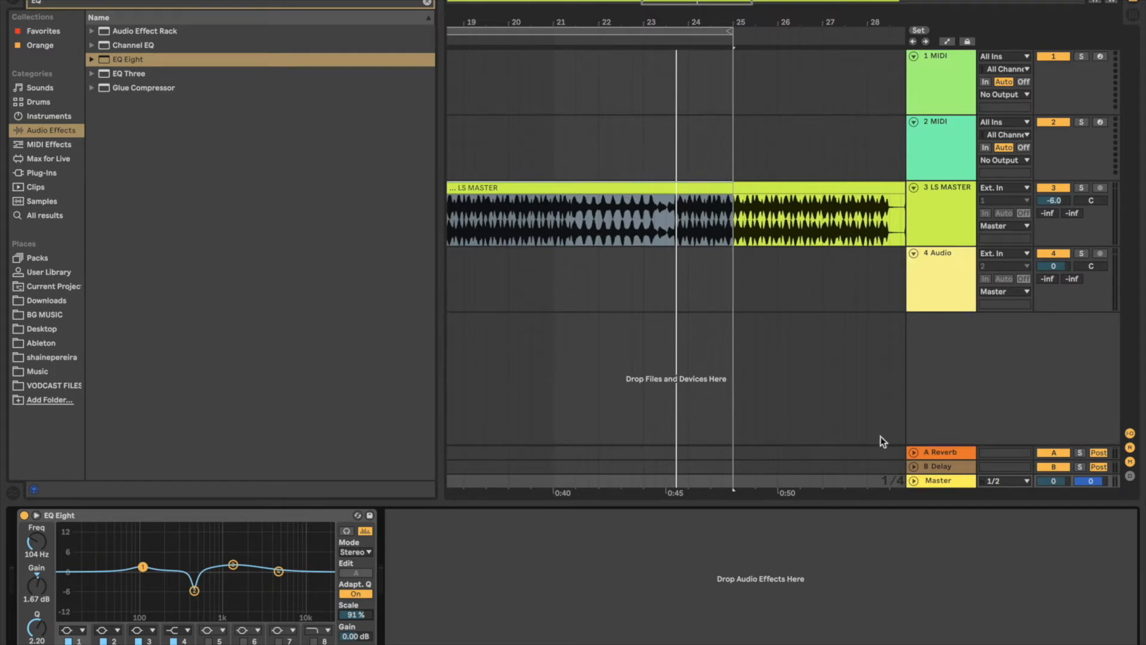
Step: Check the LS MASTER track's device chain and return to the Master track's chain
{"action": "left_click", "coordinate": [940, 226]}
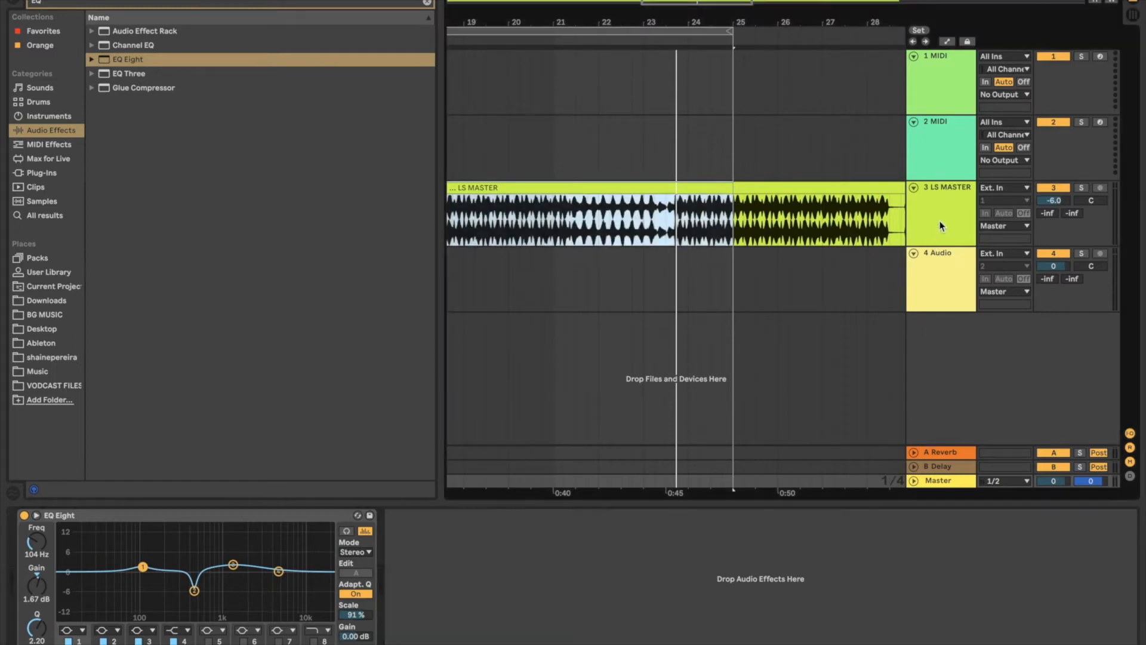
{"action": "left_click", "coordinate": [933, 233]}
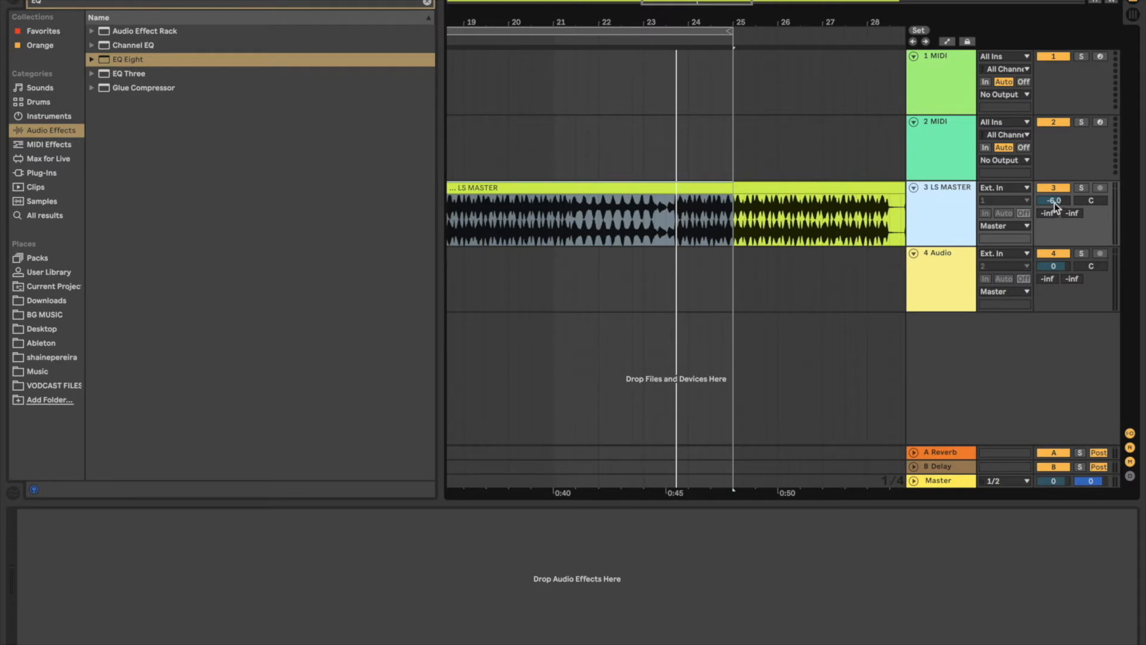
{"action": "left_click", "coordinate": [933, 480]}
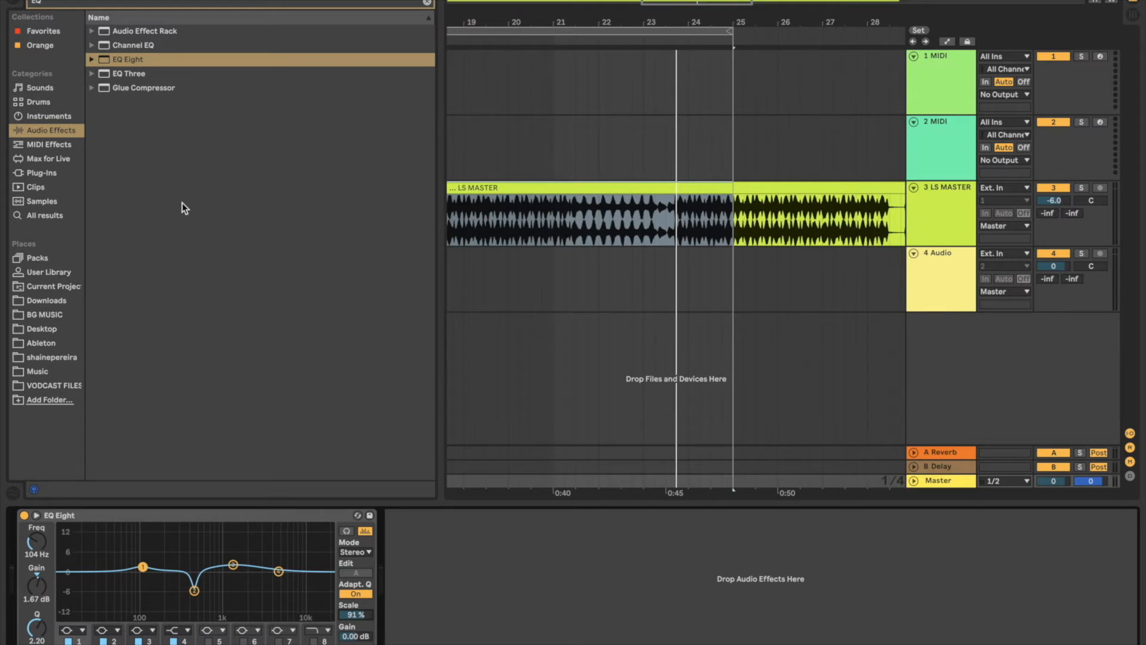
Step: Clear the effect search and add Compressor after EQ Eight on the Master track
{"action": "left_click", "coordinate": [427, 4]}
{"action": "double_click", "coordinate": [156, 144]}
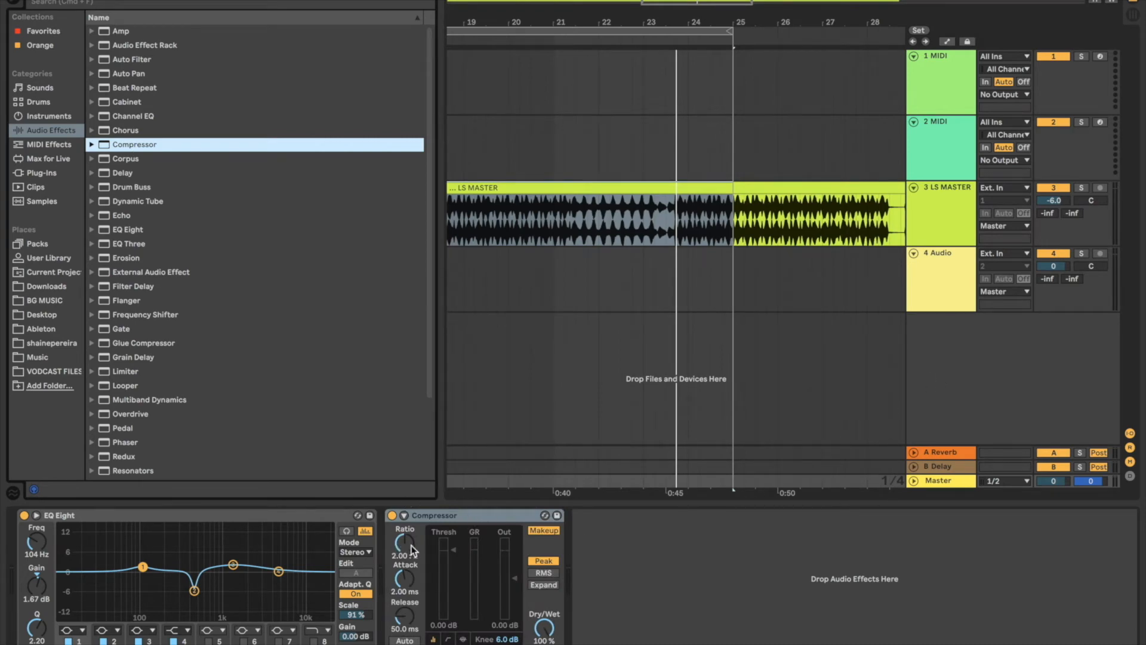
Step: During loop playback, set Compressor's threshold to -20.7 dB, ratio to 2.93:1, attack to 8.64 ms, release to 33.9 ms and output to -4.95 dB
{"action": "key", "text": "space"}
{"action": "left_click", "coordinate": [463, 559]}
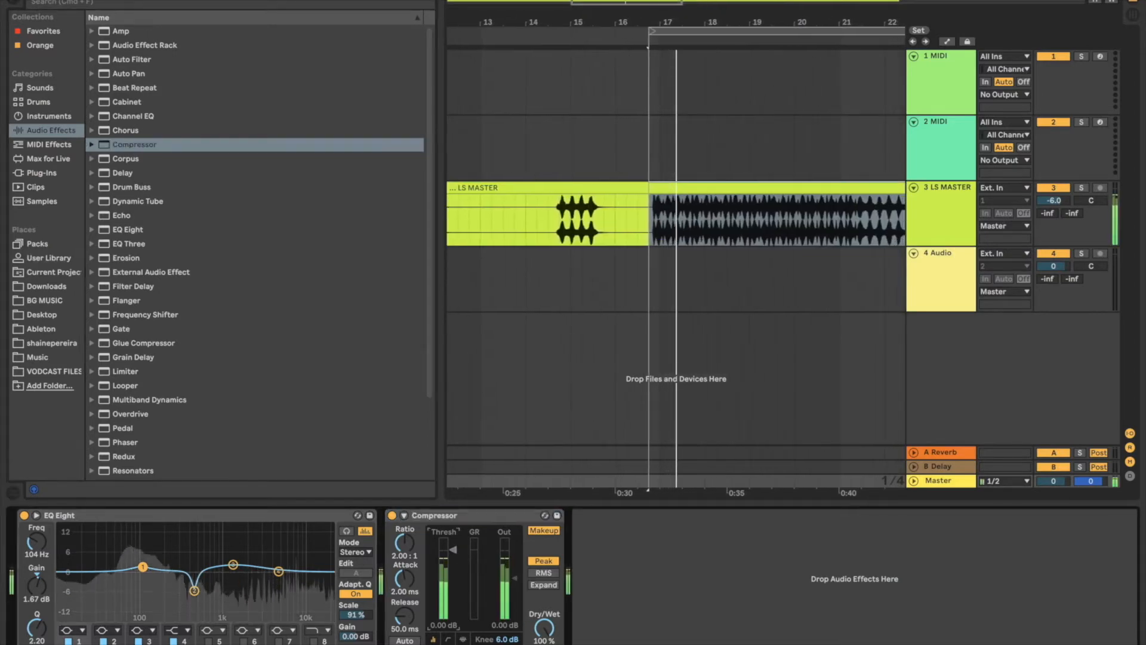
{"action": "left_click_drag", "start_coordinate": [453, 574], "coordinate": [405, 555]}
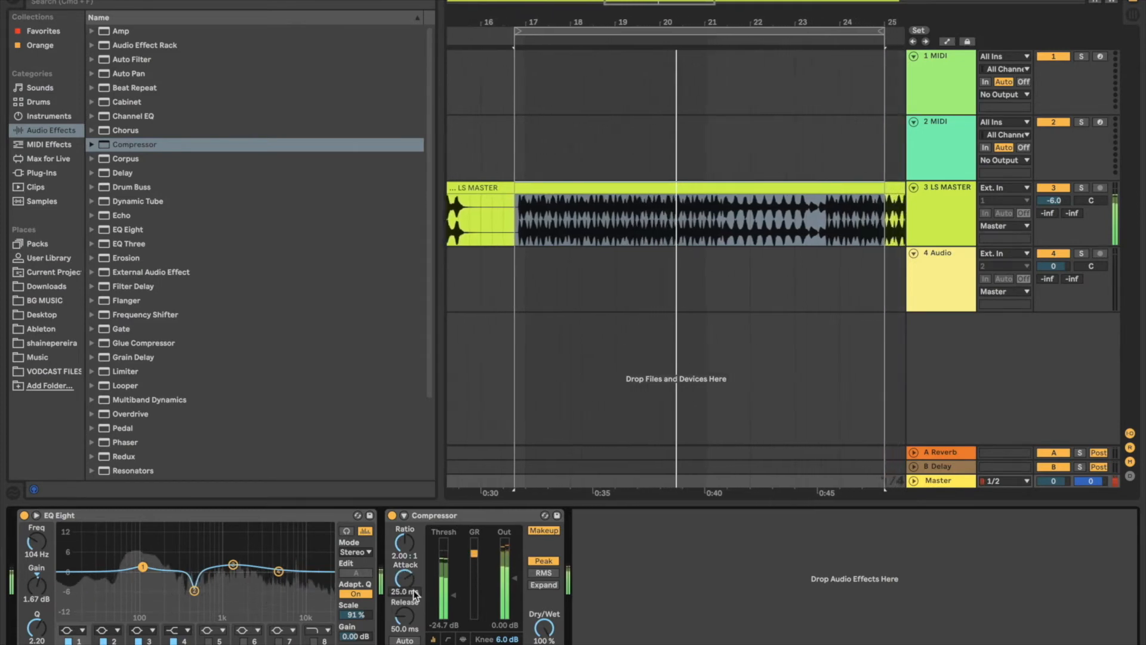
{"action": "left_click_drag", "start_coordinate": [514, 578], "coordinate": [517, 586]}
{"action": "left_click_drag", "start_coordinate": [411, 613], "coordinate": [410, 595]}
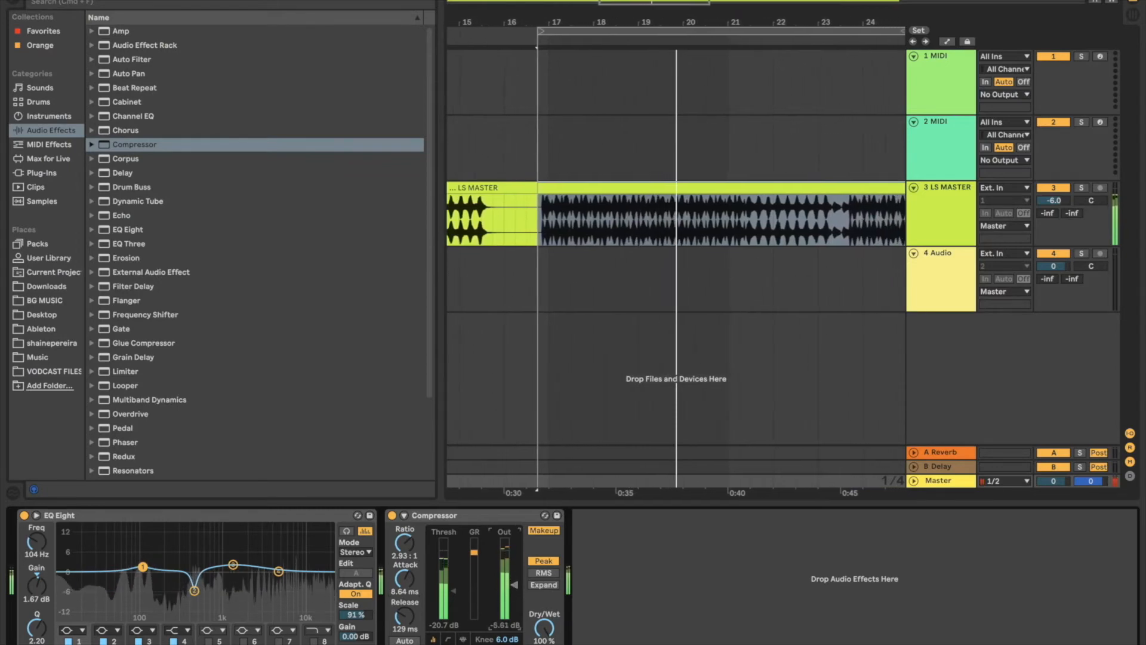
{"action": "left_click_drag", "start_coordinate": [545, 628], "coordinate": [544, 599]}
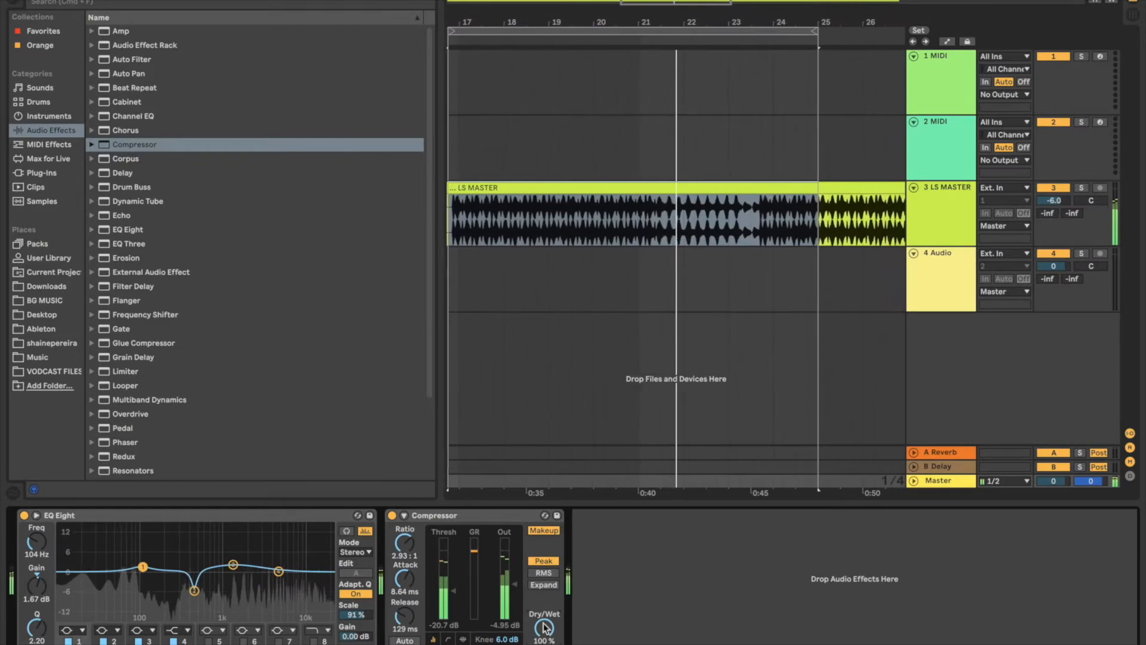
{"action": "left_click_drag", "start_coordinate": [403, 627], "coordinate": [403, 636]}
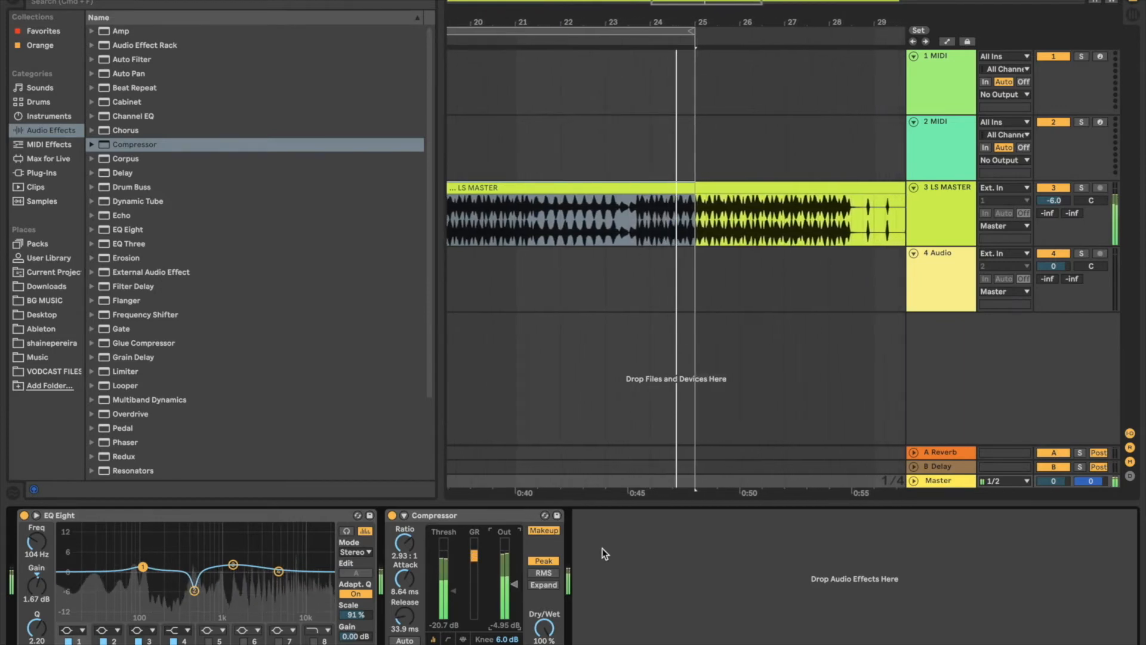
{"action": "key", "text": "space"}
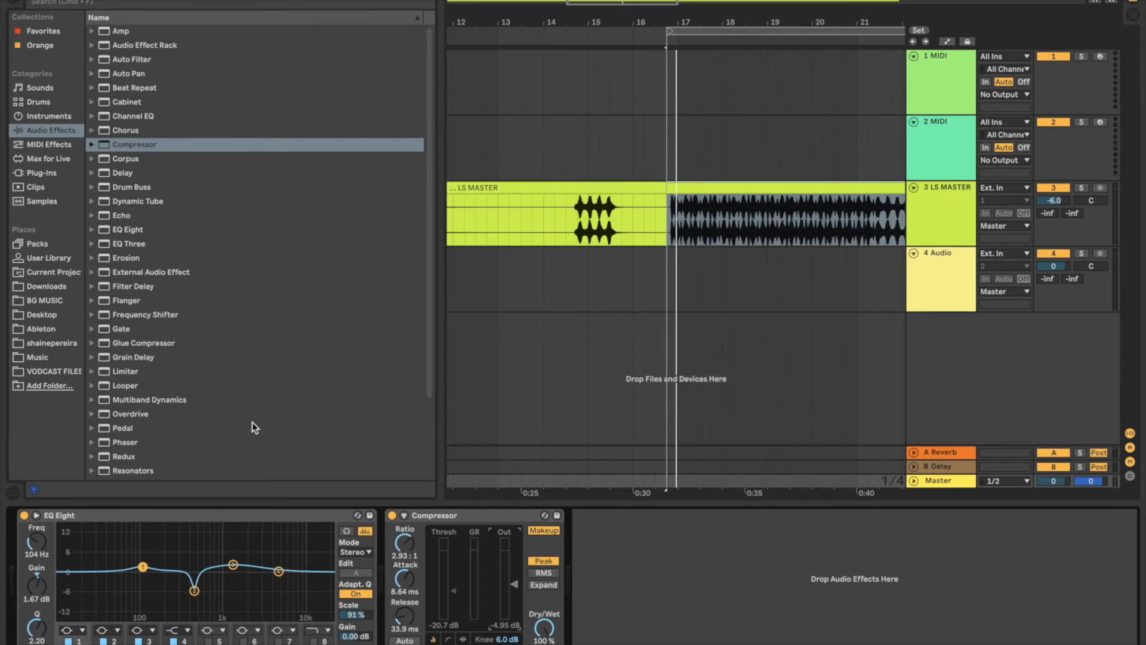
Step: Find Saturator among the audio effects and add it after Compressor on the Master track
{"action": "scroll", "coordinate": [168, 417], "scroll_direction": "down", "scroll_amount": 3}
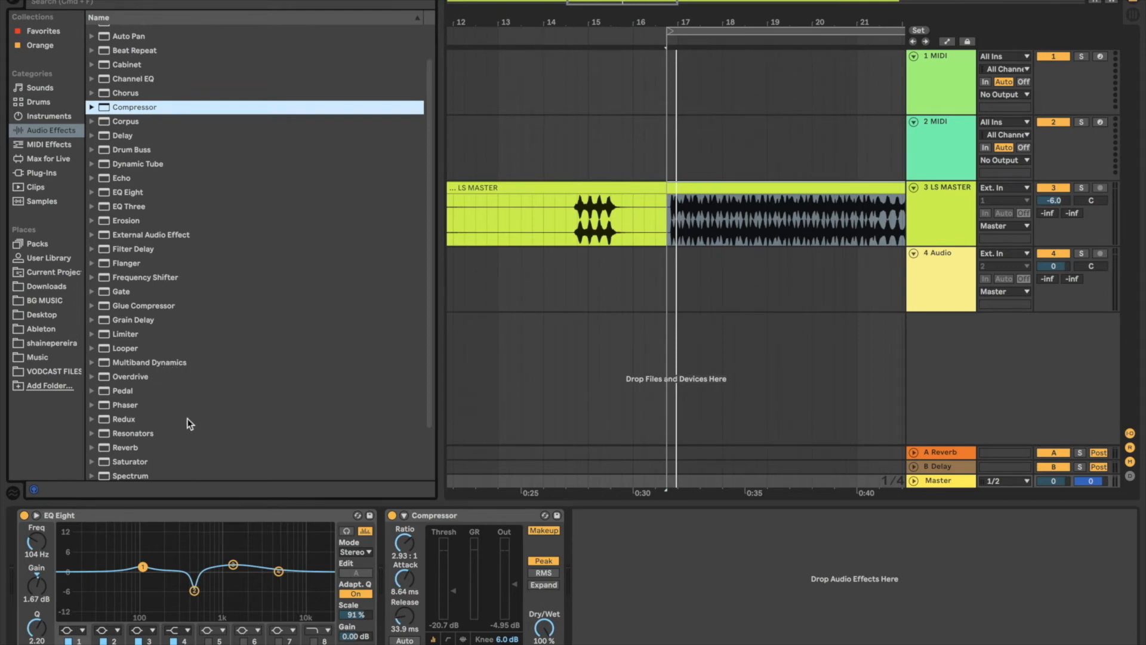
{"action": "scroll", "coordinate": [189, 464], "scroll_direction": "down", "scroll_amount": 3}
{"action": "scroll", "coordinate": [209, 363], "scroll_direction": "down", "scroll_amount": 1}
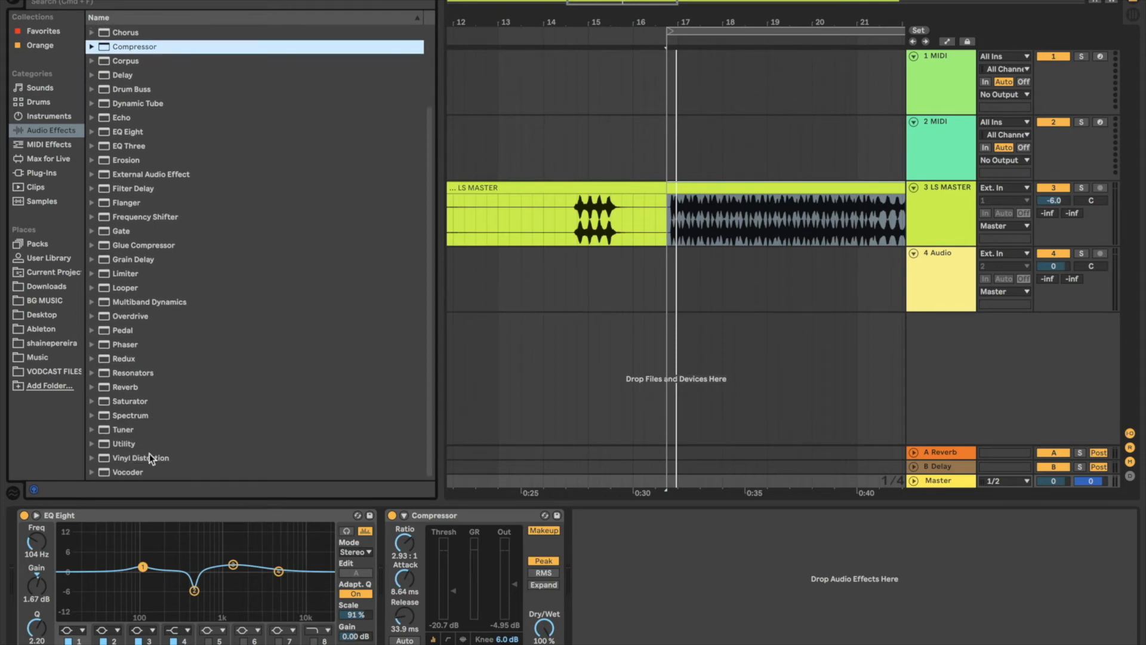
{"action": "scroll", "coordinate": [192, 399], "scroll_direction": "up", "scroll_amount": 2}
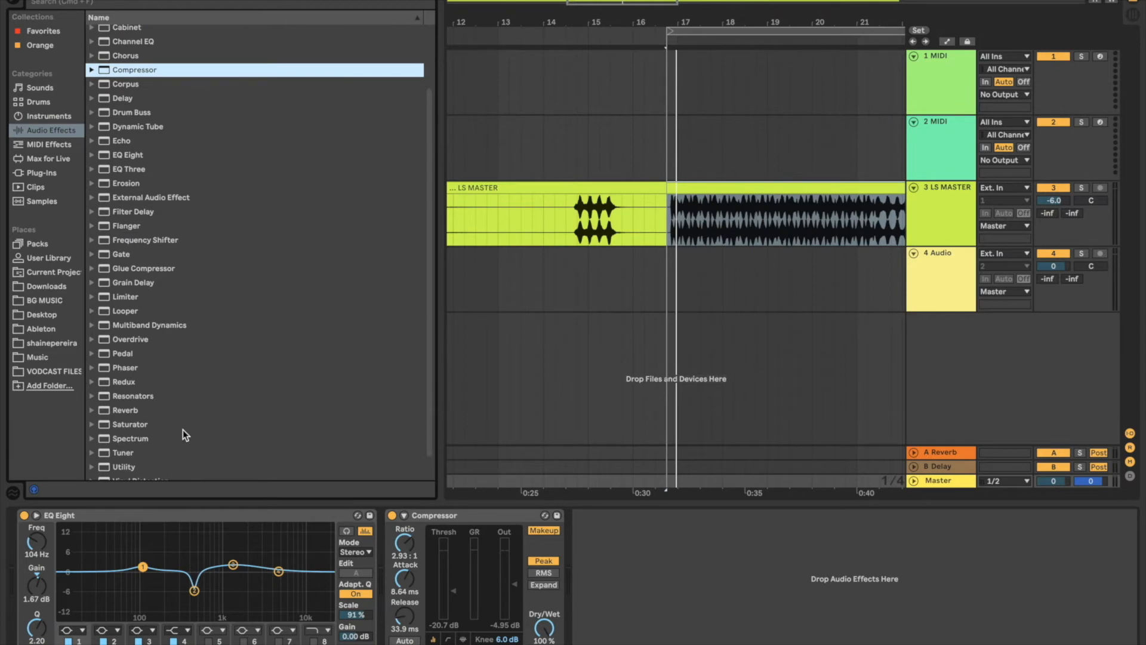
{"action": "scroll", "coordinate": [183, 434], "scroll_direction": "down", "scroll_amount": 2}
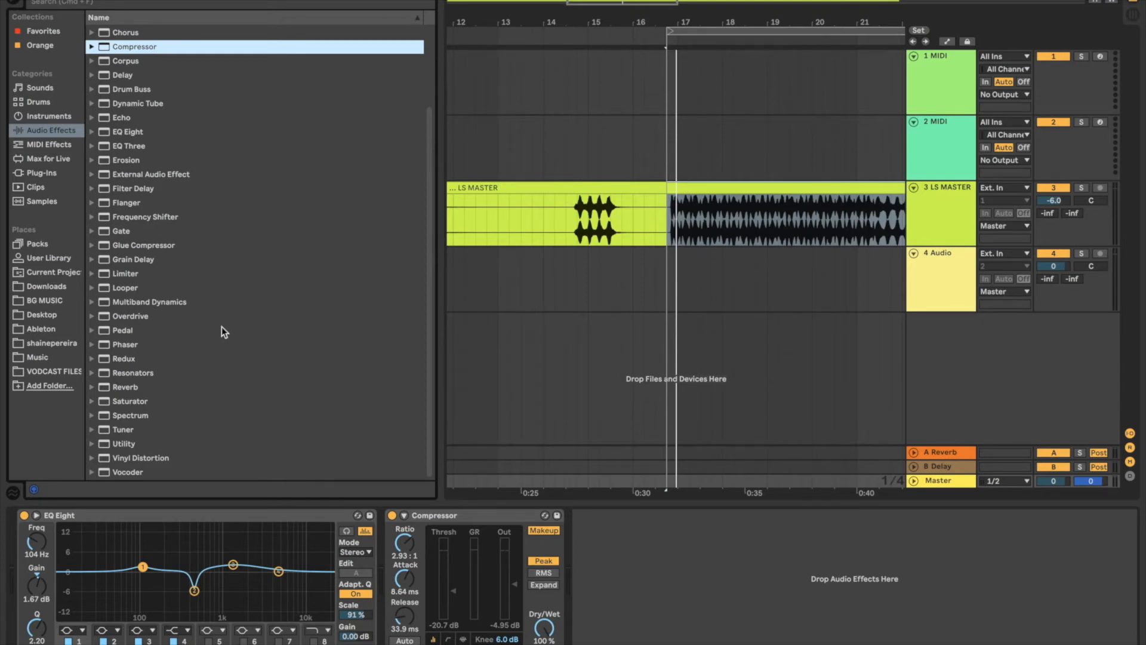
{"action": "double_click", "coordinate": [115, 400]}
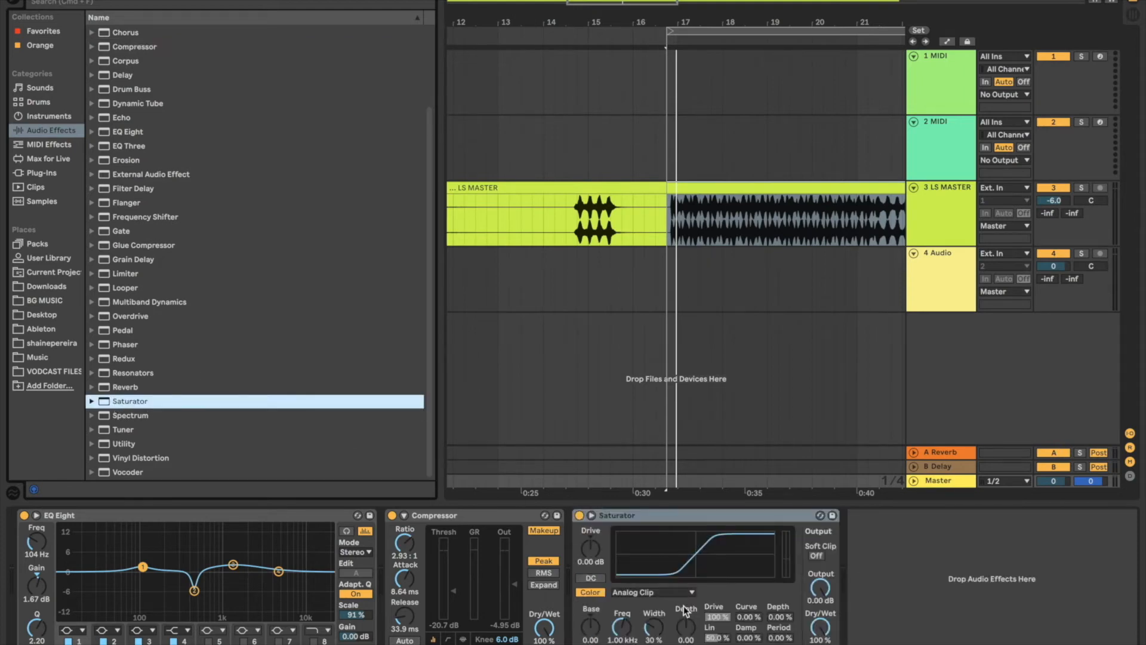
Step: Set Saturator's Drive to 11.4 dB and Dry/Wet to 36.5% while listening to the loop
{"action": "left_click_drag", "start_coordinate": [815, 640], "coordinate": [822, 631]}
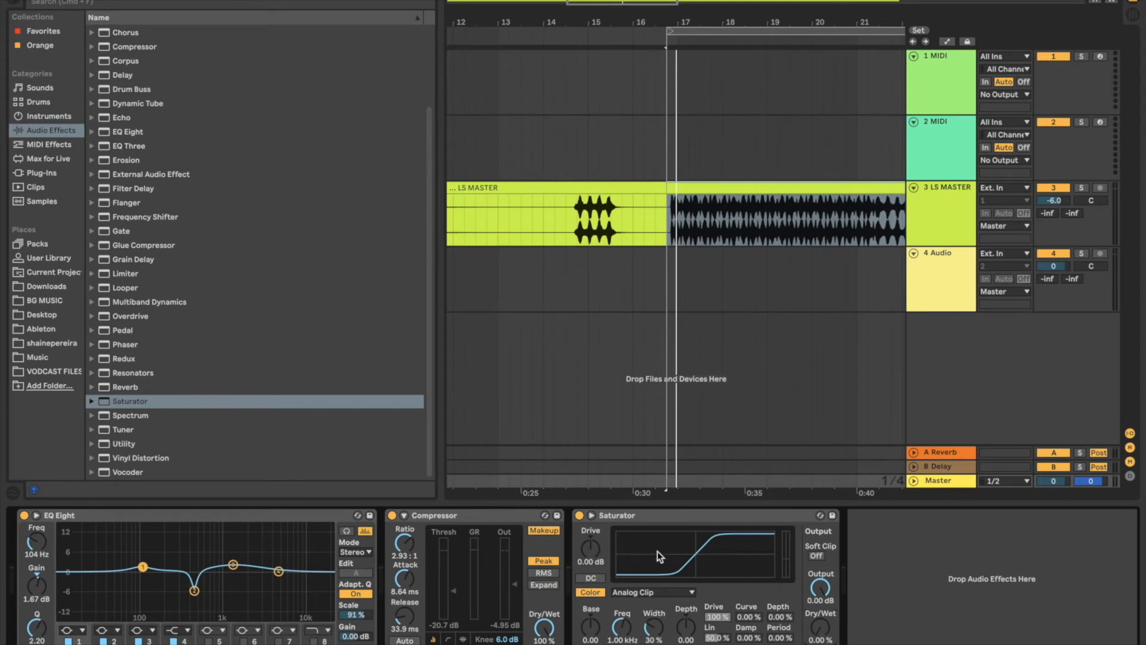
{"action": "key", "text": "space"}
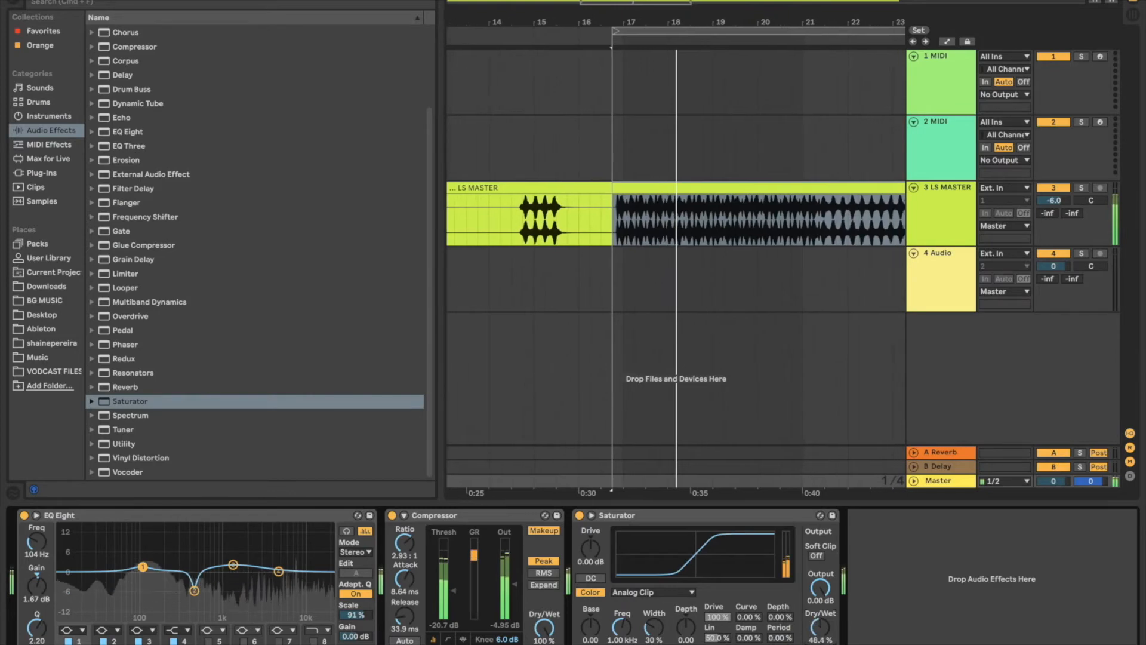
{"action": "mouse_move", "coordinate": [819, 633]}
{"action": "left_mouse_down"}
{"action": "mouse_move", "coordinate": [819, 573]}
{"action": "mouse_move", "coordinate": [819, 632]}
{"action": "left_mouse_up"}
{"action": "left_click_drag", "start_coordinate": [590, 548], "coordinate": [590, 531]}
{"action": "mouse_move", "coordinate": [820, 627]}
{"action": "left_mouse_down"}
{"action": "mouse_move", "coordinate": [820, 572]}
{"action": "mouse_move", "coordinate": [822, 633]}
{"action": "left_mouse_up"}
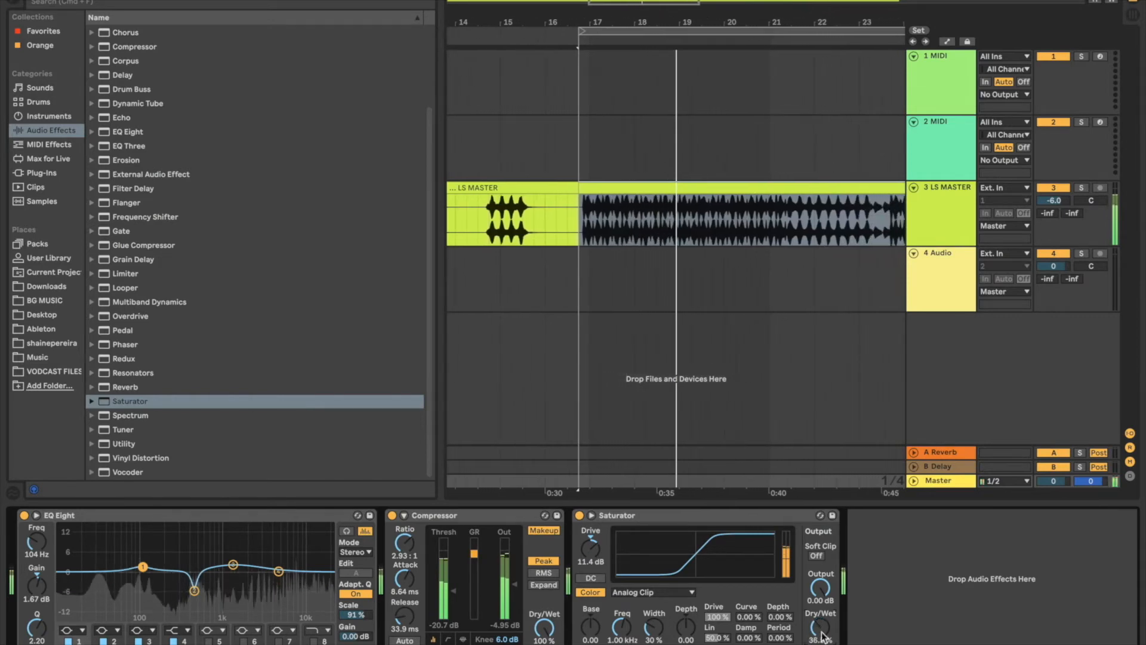
{"action": "key", "text": "space"}
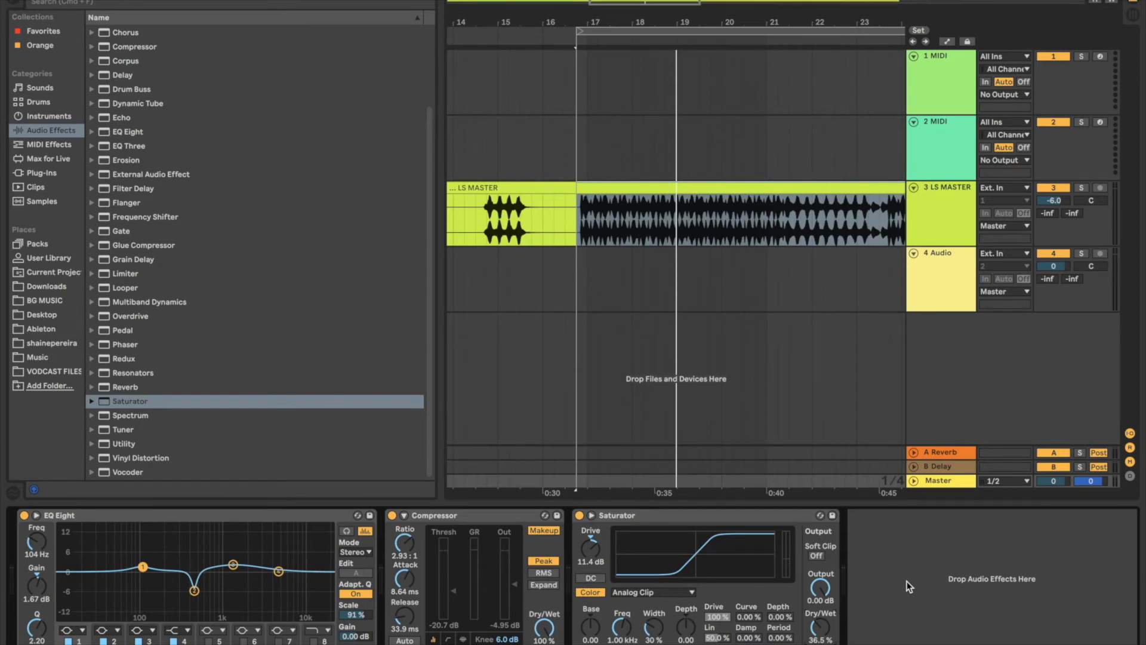
Step: Add Limiter at the end of the Master track's device chain, after Saturator
{"action": "left_click", "coordinate": [880, 603]}
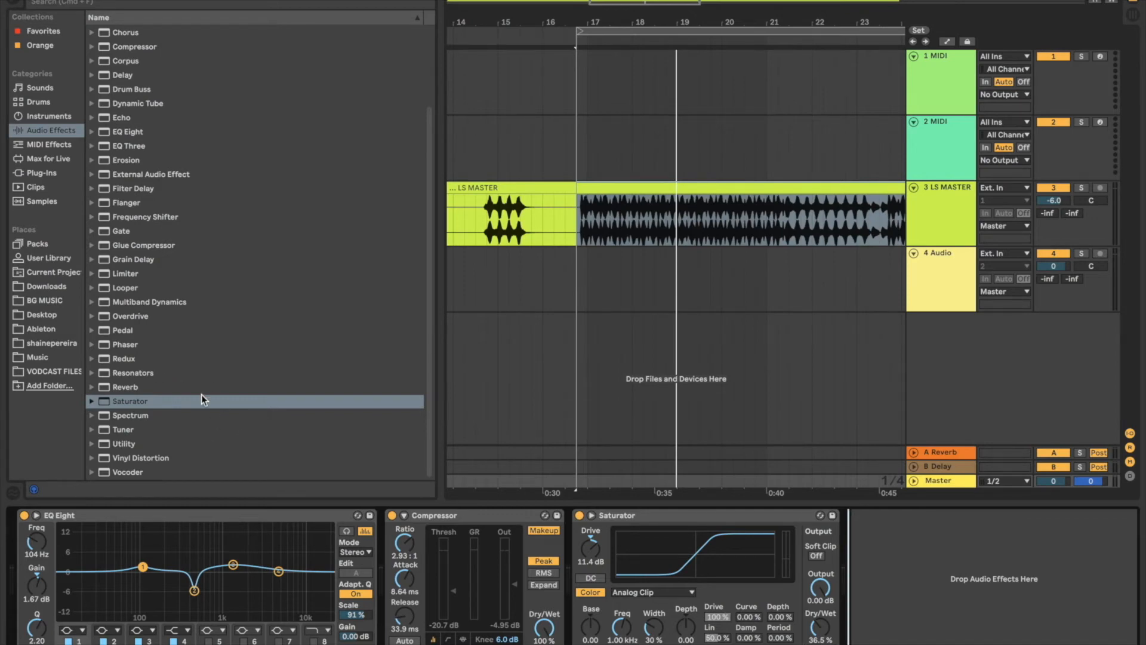
{"action": "double_click", "coordinate": [144, 274]}
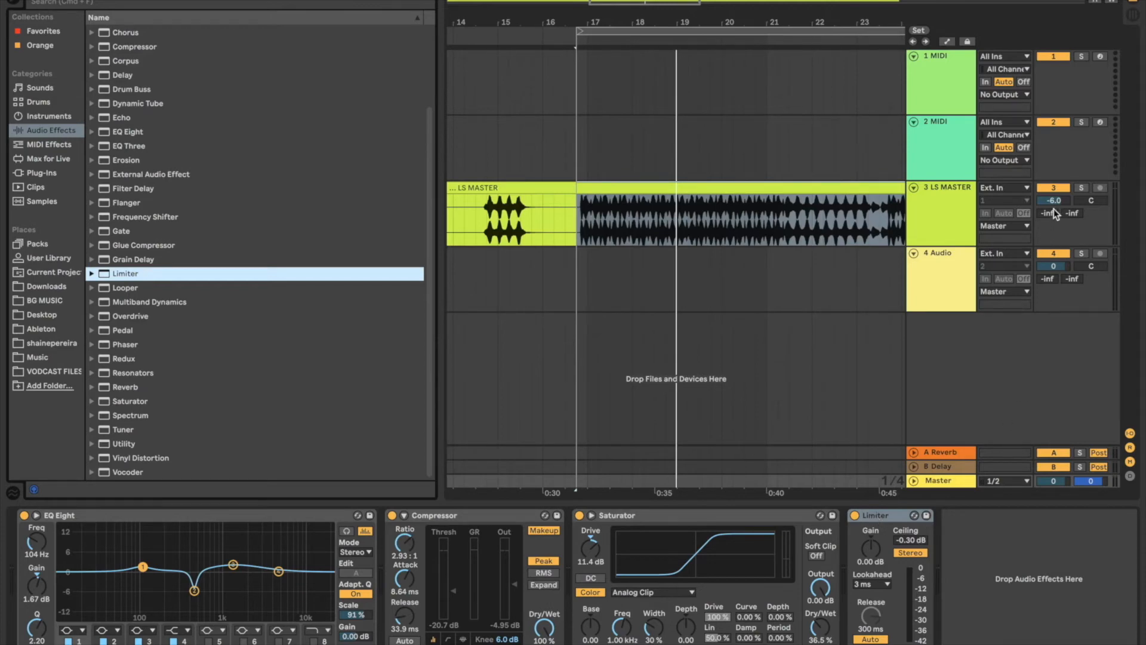
{"action": "left_click", "coordinate": [893, 515]}
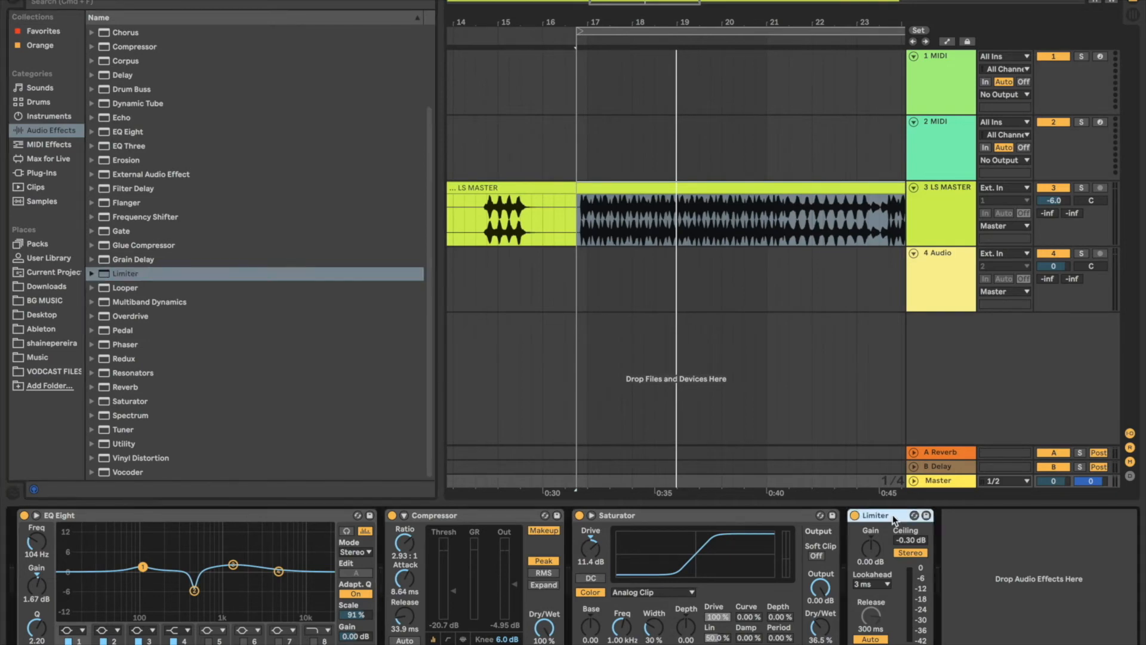
Step: Set Limiter's lookahead to 6 ms and ceiling to -1.00 dB, and turn off automatic release
{"action": "left_click", "coordinate": [872, 584]}
{"action": "left_click", "coordinate": [872, 621]}
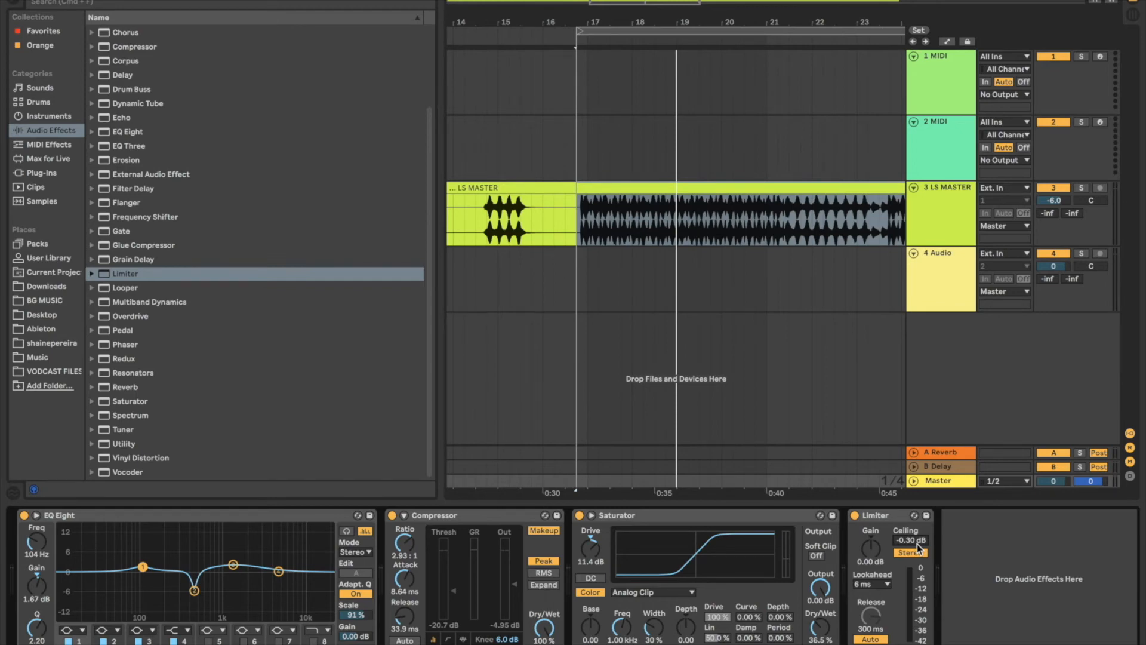
{"action": "type", "text": "-1"}
{"action": "left_click", "coordinate": [873, 640]}
Step: During loop playback, set Limiter's gain to 3.60 dB and its release to 0.55 ms
{"action": "key", "text": "space"}
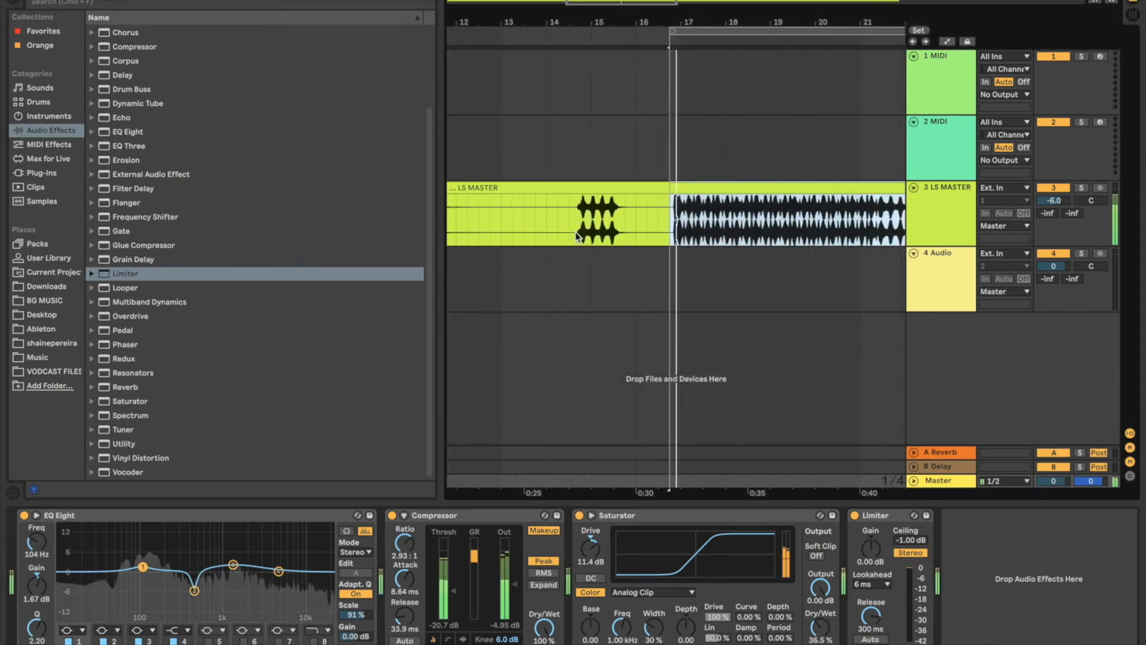
{"action": "left_click_drag", "start_coordinate": [882, 563], "coordinate": [881, 542]}
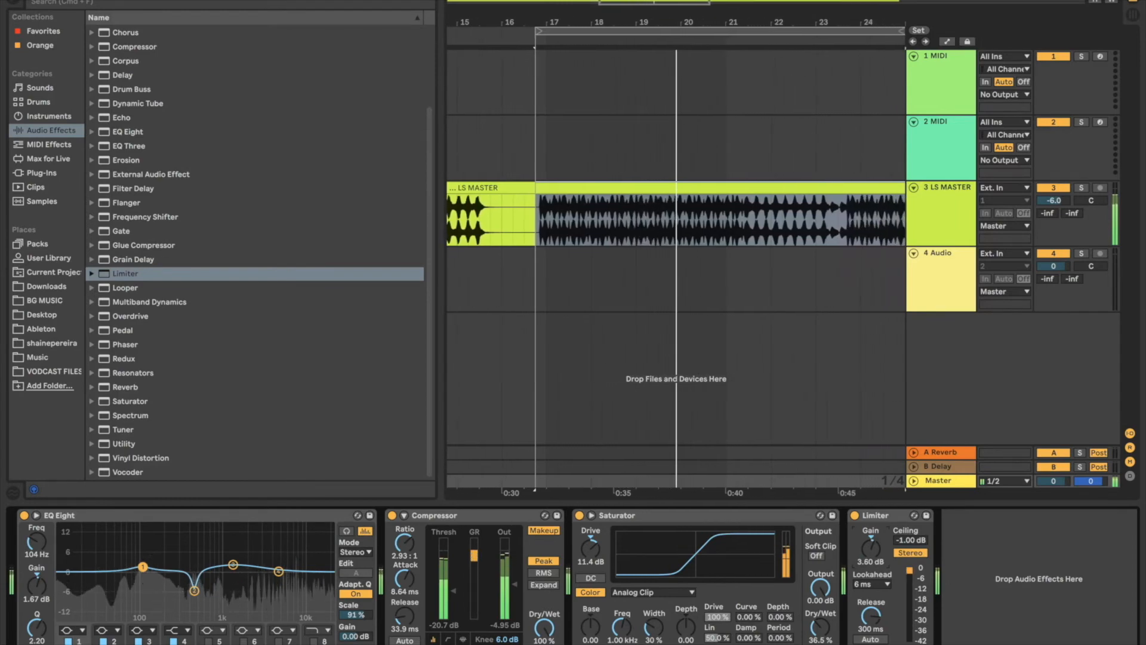
{"action": "left_click_drag", "start_coordinate": [873, 612], "coordinate": [873, 644]}
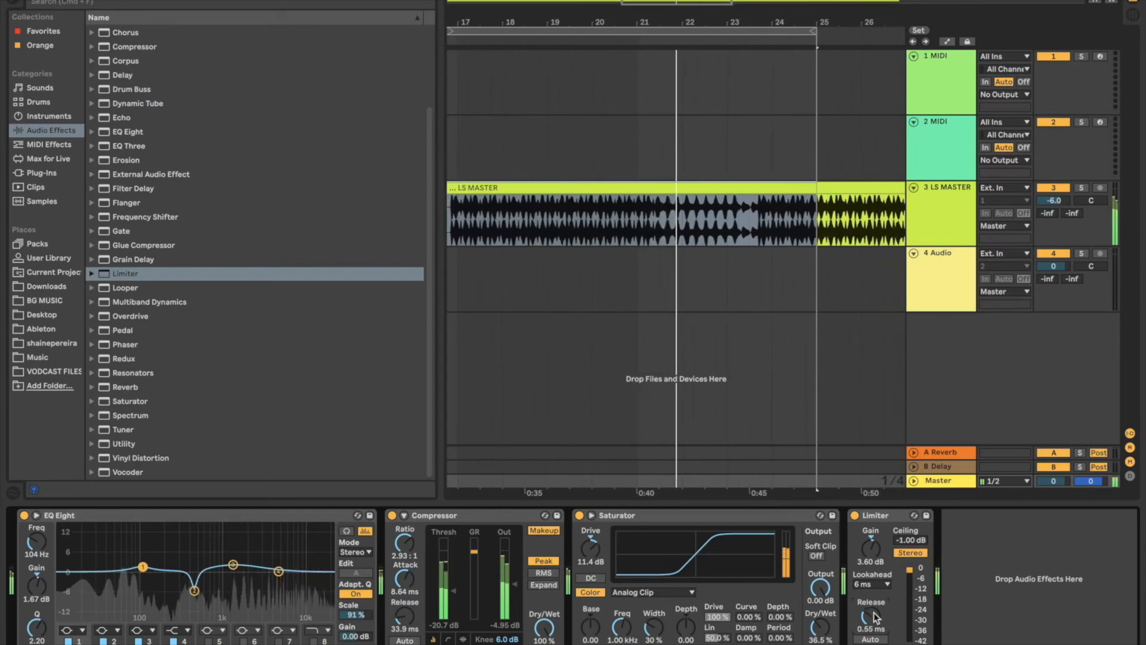
Step: Set Limiter's gain to 2.90 dB and its release to 5.48 ms while the loop plays
{"action": "mouse_move", "coordinate": [876, 552]}
{"action": "left_mouse_down"}
{"action": "mouse_move", "coordinate": [876, 530]}
{"action": "mouse_move", "coordinate": [876, 546]}
{"action": "left_mouse_up"}
{"action": "mouse_move", "coordinate": [871, 616]}
{"action": "left_mouse_down"}
{"action": "mouse_move", "coordinate": [871, 559]}
{"action": "mouse_move", "coordinate": [871, 604]}
{"action": "left_mouse_up"}
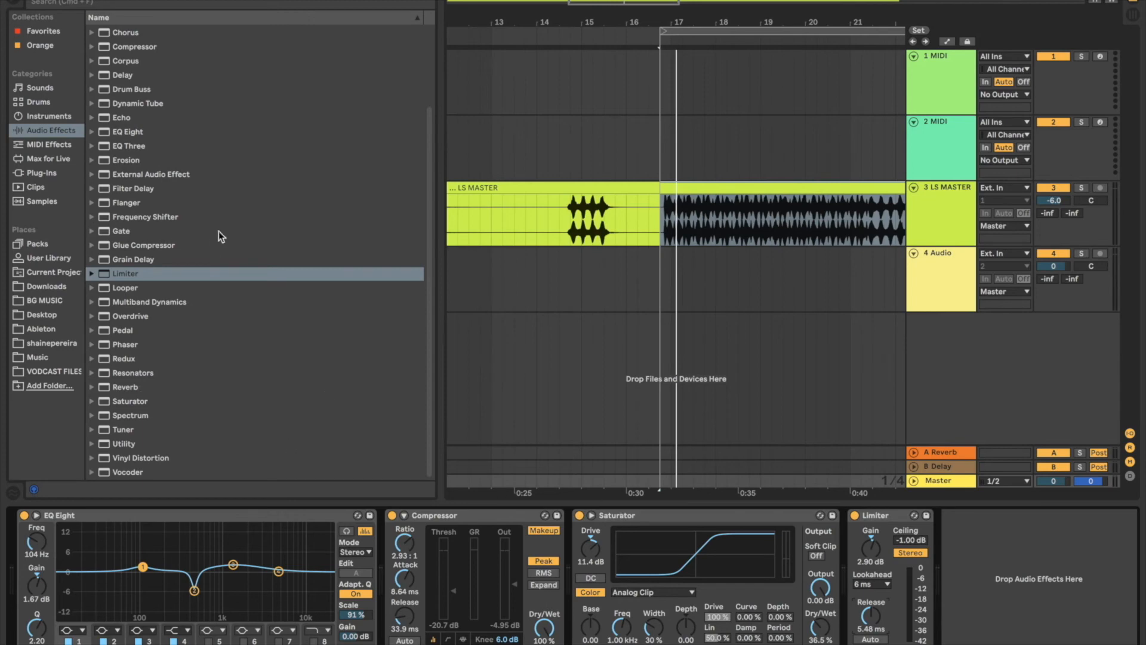
Step: Add a second EQ Eight to the Master track and place it between Saturator and Limiter
{"action": "scroll", "coordinate": [218, 231], "scroll_direction": "up", "scroll_amount": 3}
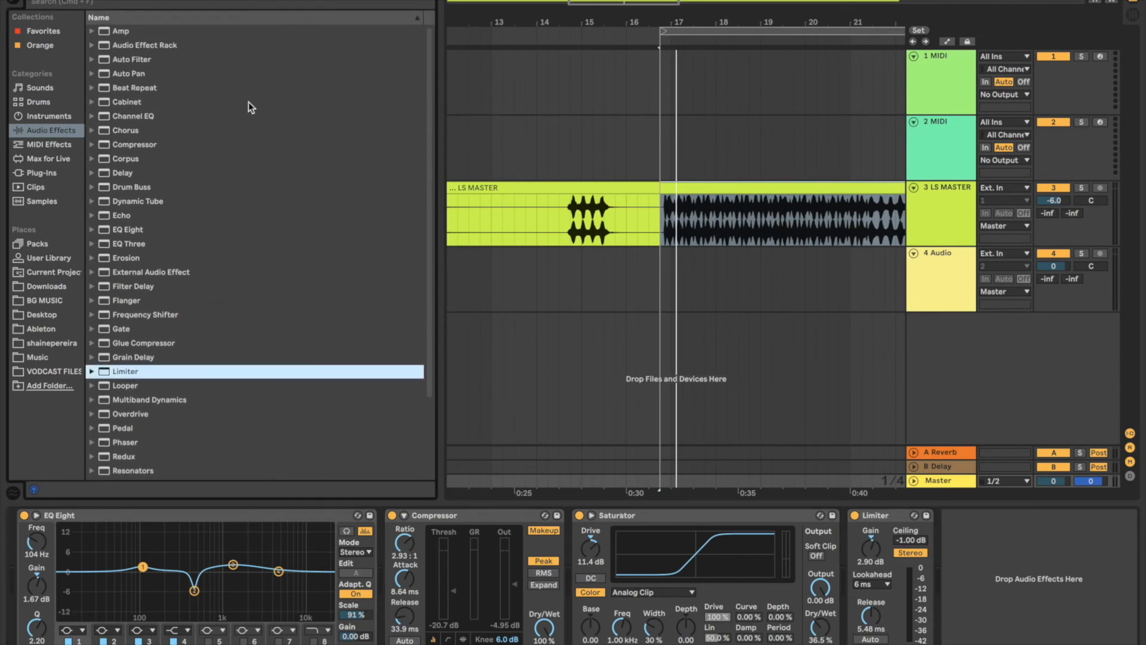
{"action": "scroll", "coordinate": [154, 188], "scroll_direction": "down", "scroll_amount": 2}
{"action": "scroll", "coordinate": [155, 156], "scroll_direction": "up", "scroll_amount": 2}
{"action": "scroll", "coordinate": [187, 291], "scroll_direction": "down", "scroll_amount": 5}
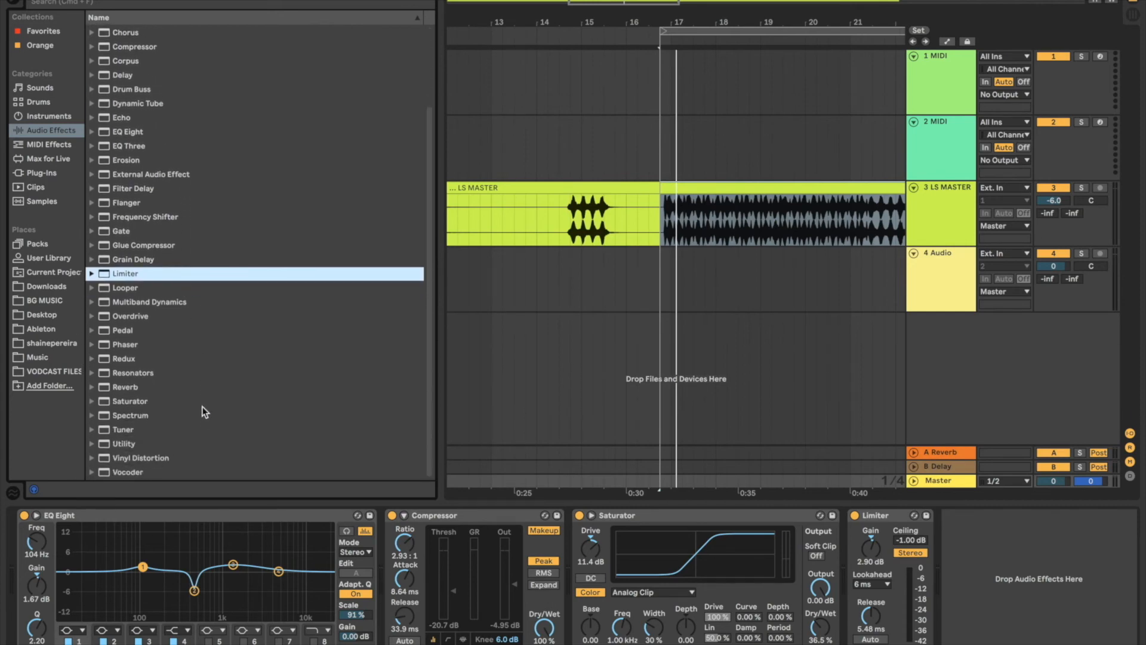
{"action": "left_click", "coordinate": [180, 515]}
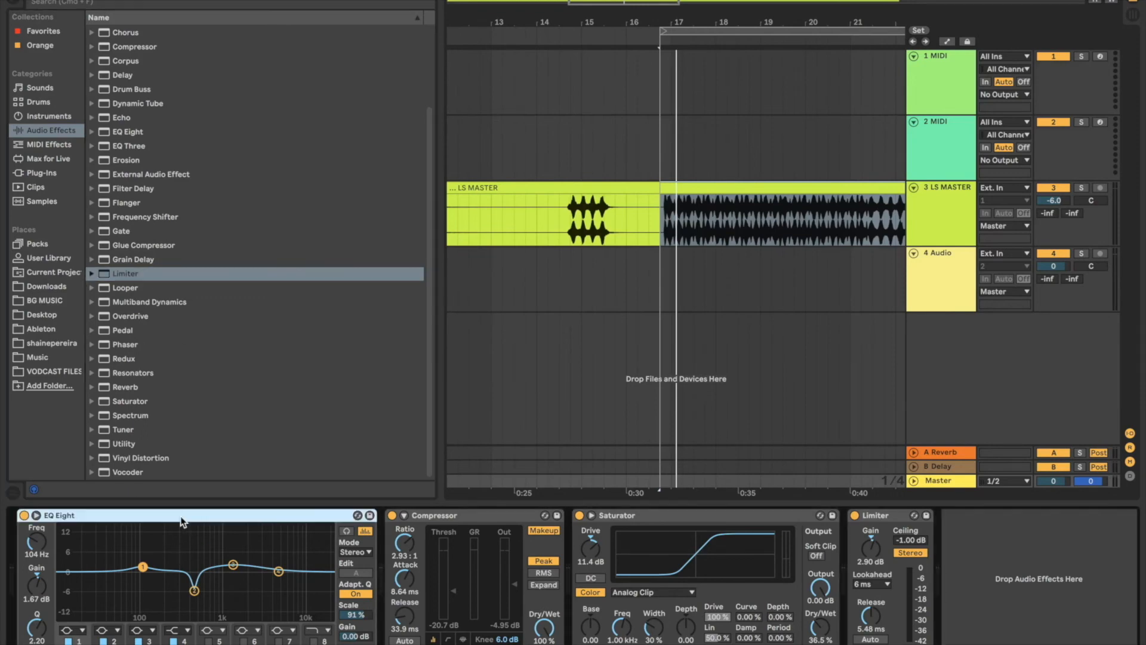
{"action": "double_click", "coordinate": [149, 135]}
{"action": "left_click_drag", "start_coordinate": [854, 517], "coordinate": [684, 522]}
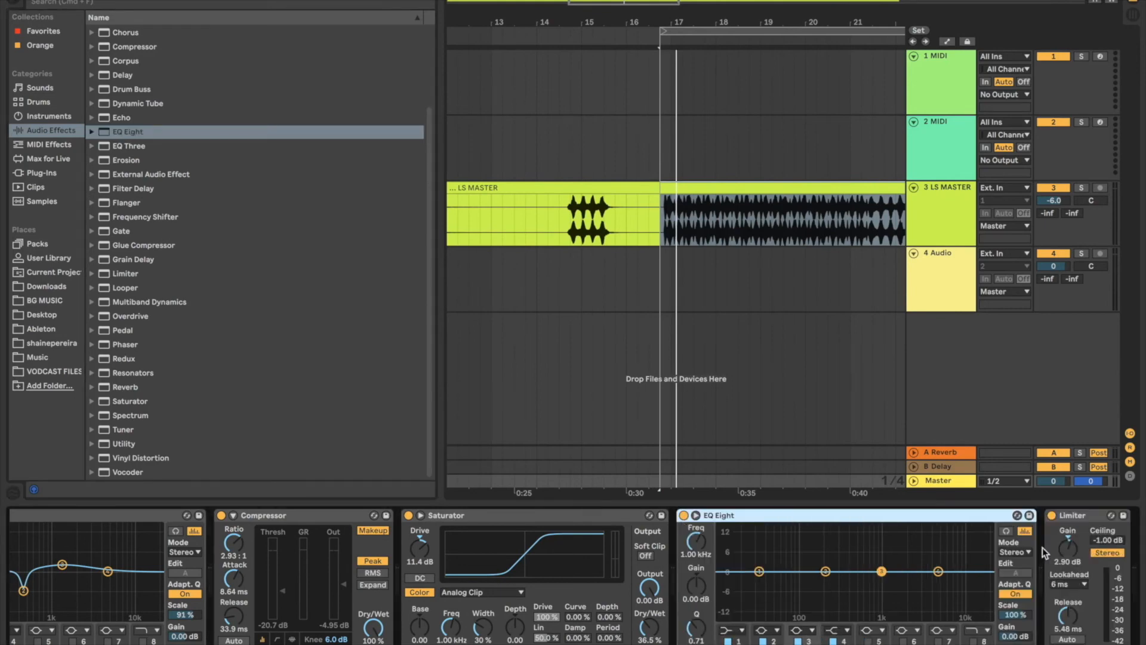
{"action": "left_click", "coordinate": [1078, 518]}
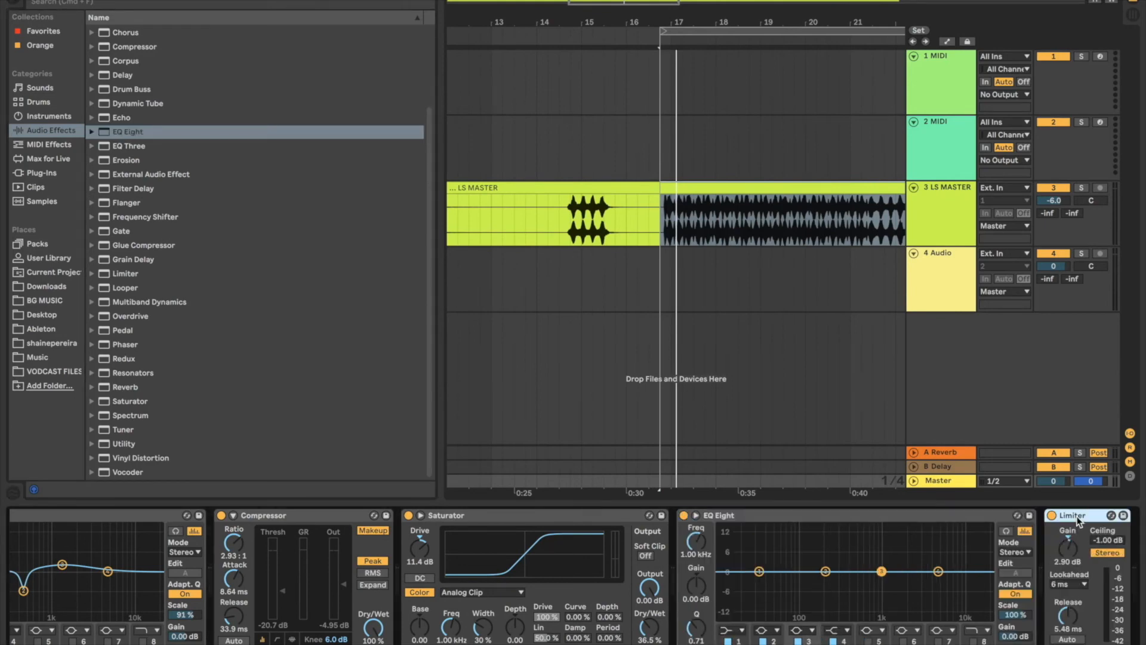
Step: During loop playback, set band 1 of the second EQ Eight to 235 Hz with 2.85 dB gain
{"action": "left_click", "coordinate": [852, 525]}
{"action": "scroll", "coordinate": [81, 590], "scroll_direction": "left", "scroll_amount": 5}
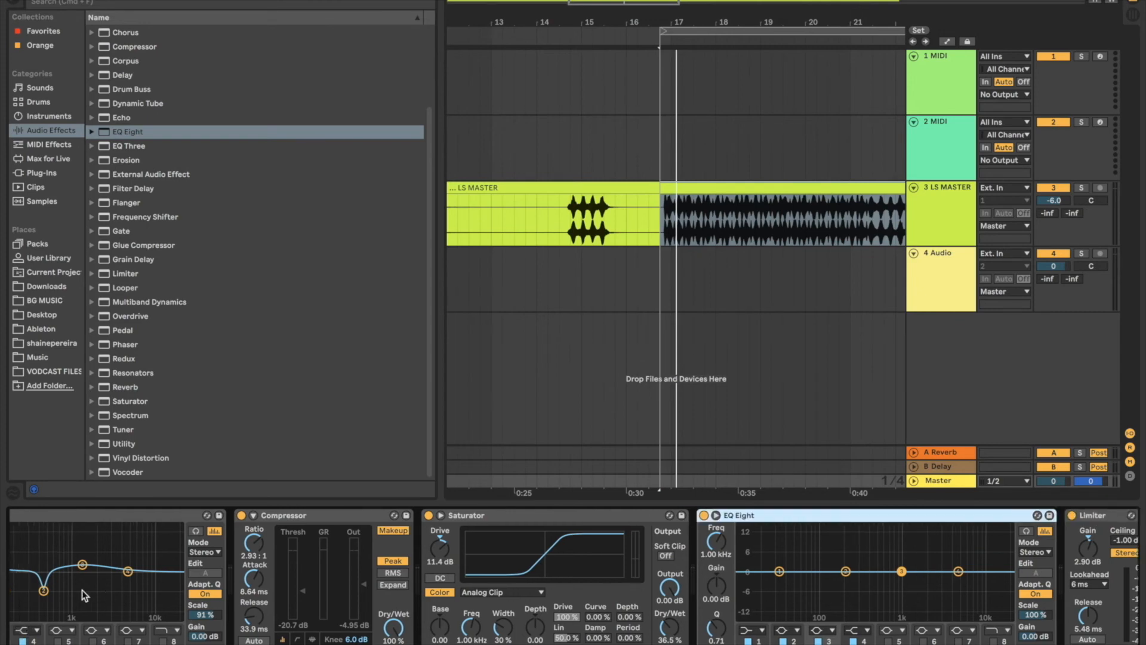
{"action": "scroll", "coordinate": [920, 590], "scroll_direction": "right", "scroll_amount": 5}
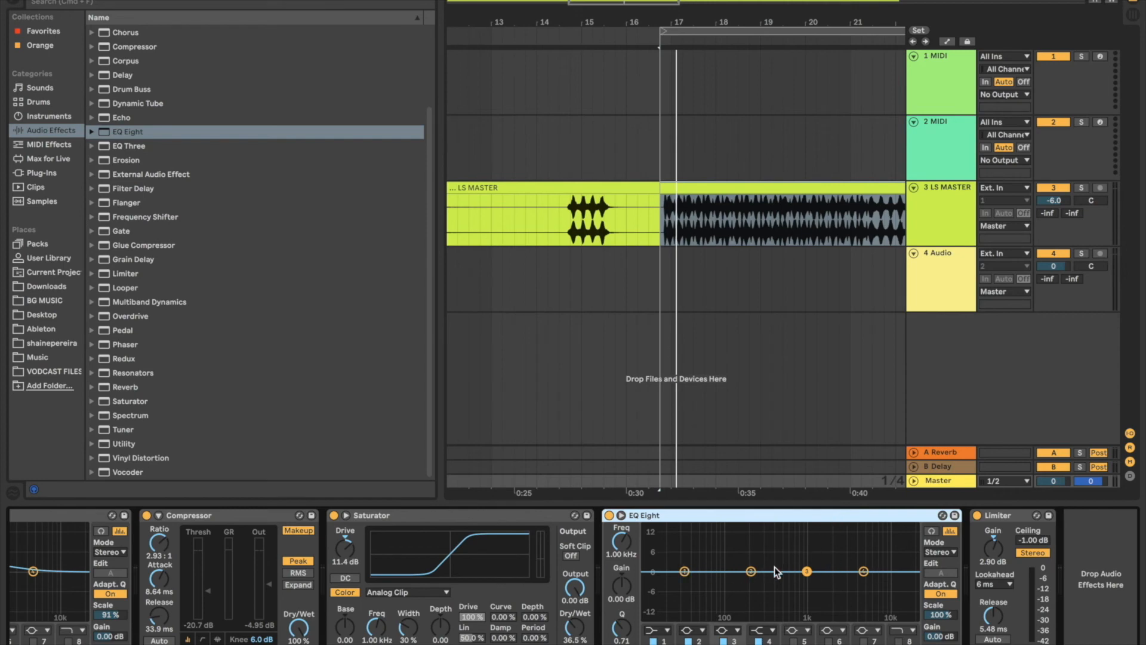
{"action": "key", "text": "space"}
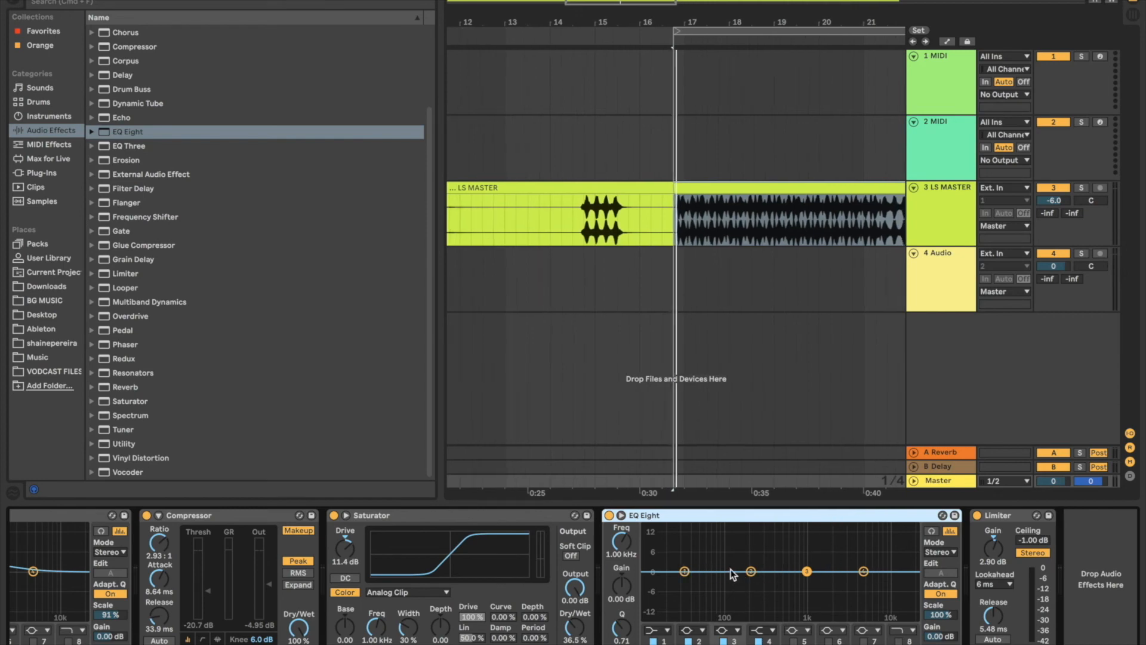
{"action": "left_click_drag", "start_coordinate": [690, 569], "coordinate": [756, 563]}
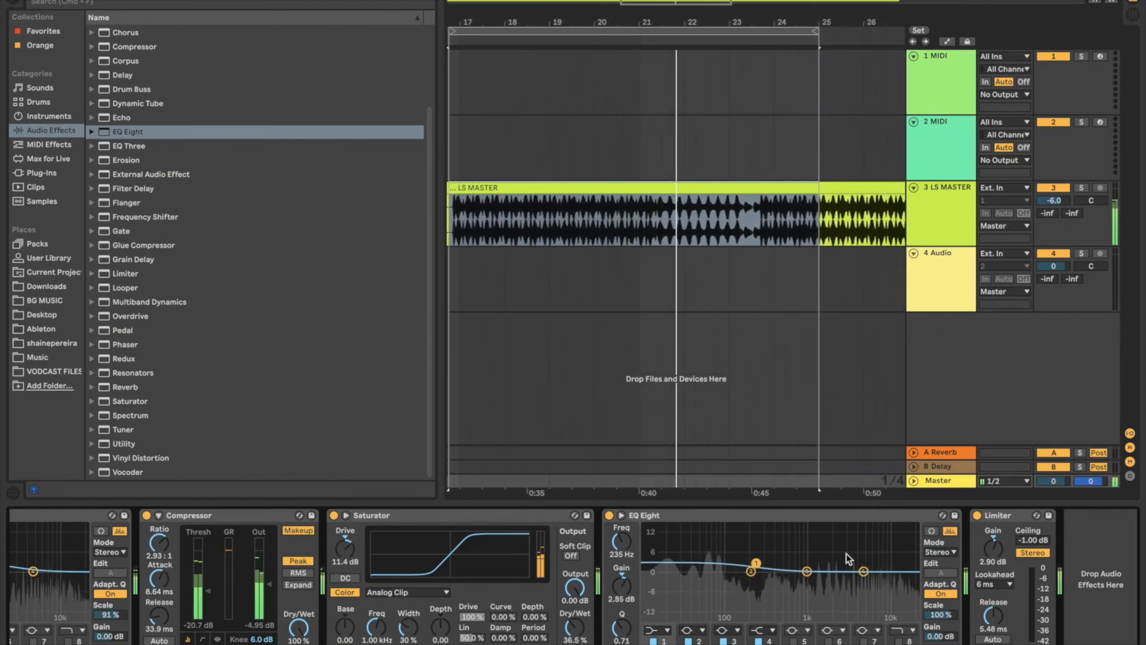
Step: Set the second EQ Eight's band 3 to 5.74 kHz at 0.62 dB and band 2 to 202 Hz at -1.12 dB
{"action": "left_click_drag", "start_coordinate": [807, 571], "coordinate": [868, 569]}
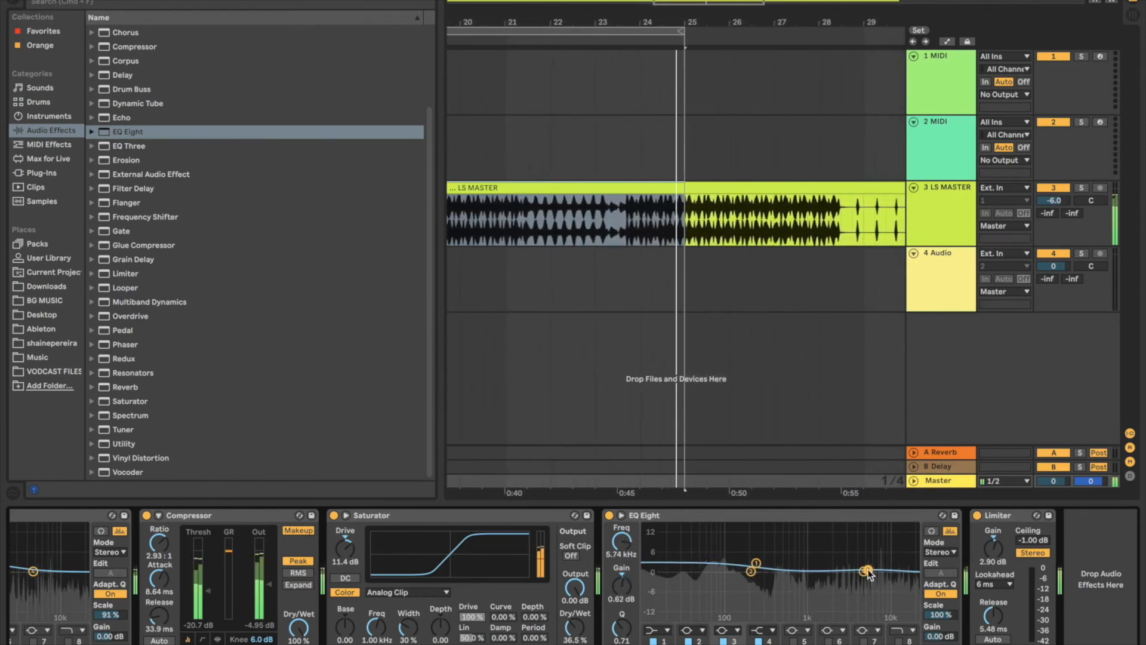
{"action": "left_click_drag", "start_coordinate": [762, 571], "coordinate": [762, 574]}
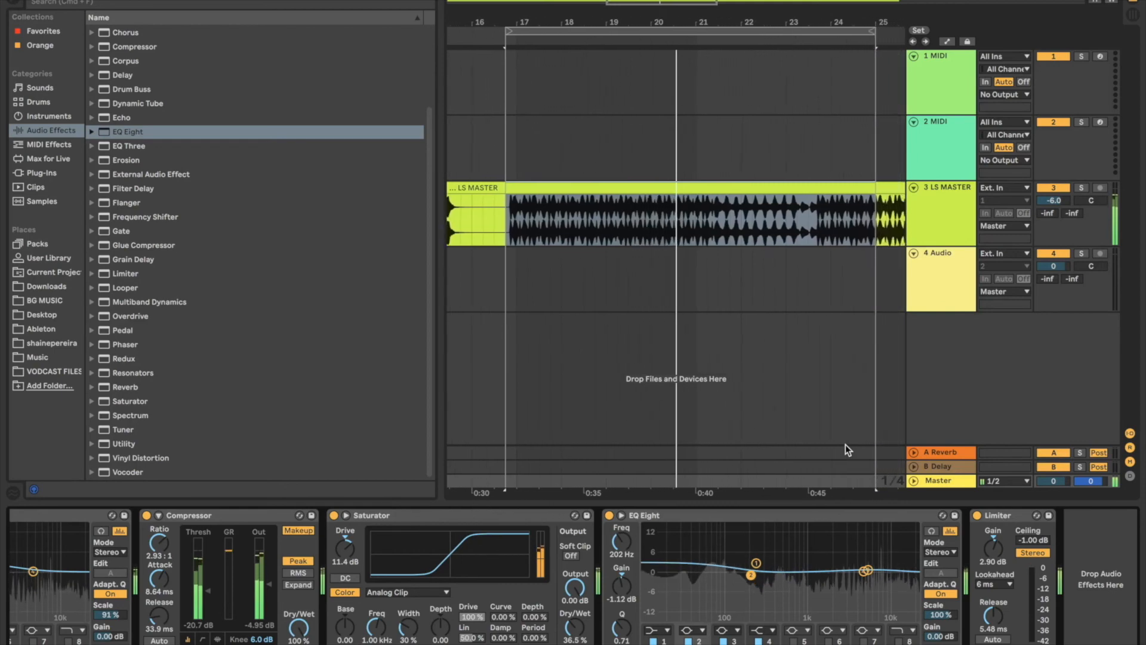
{"action": "key", "text": "space"}
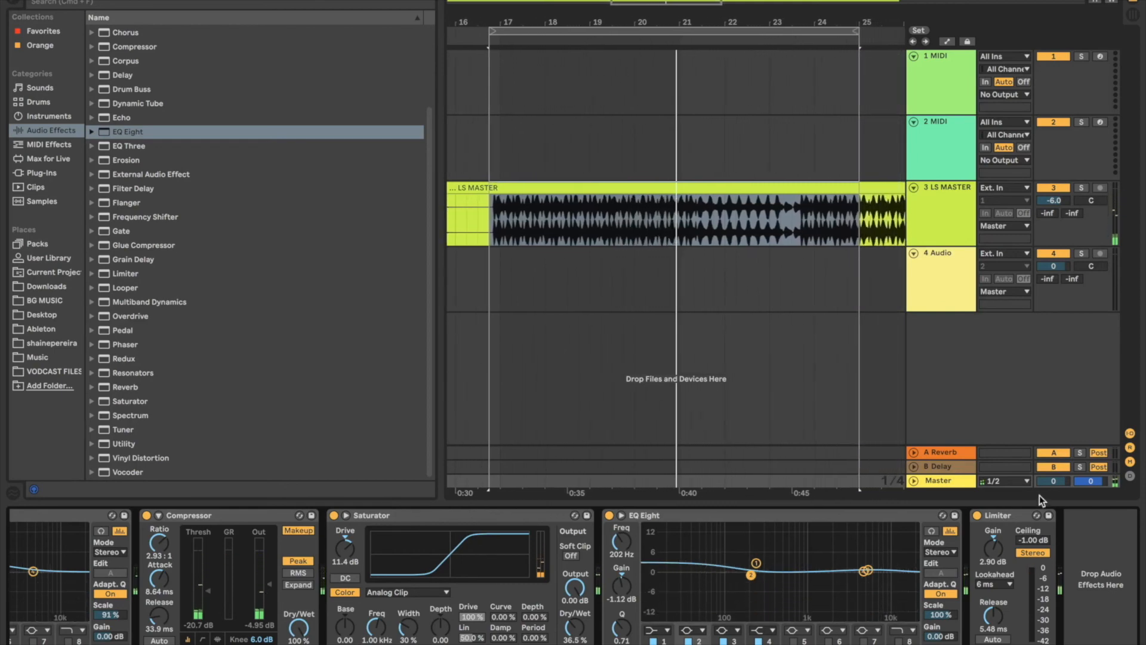
Step: Group all the devices on the Master track, from the first EQ Eight through Limiter, into one Audio Effect Rack
{"action": "left_click", "coordinate": [999, 519]}
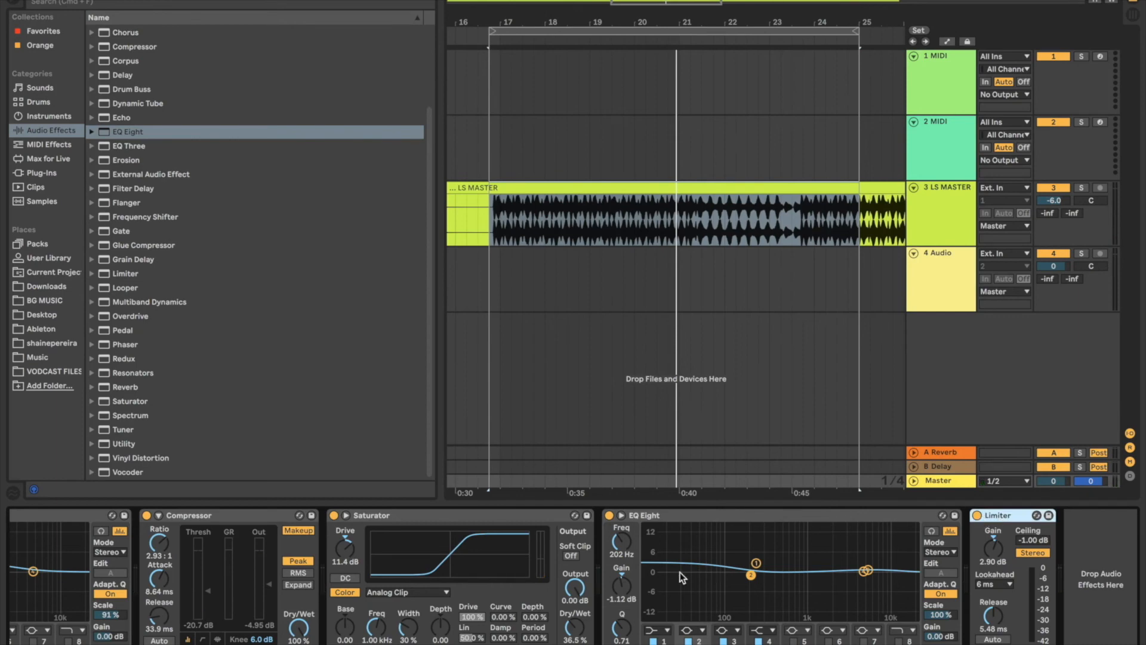
{"action": "scroll", "coordinate": [682, 578], "scroll_direction": "left", "scroll_amount": 5}
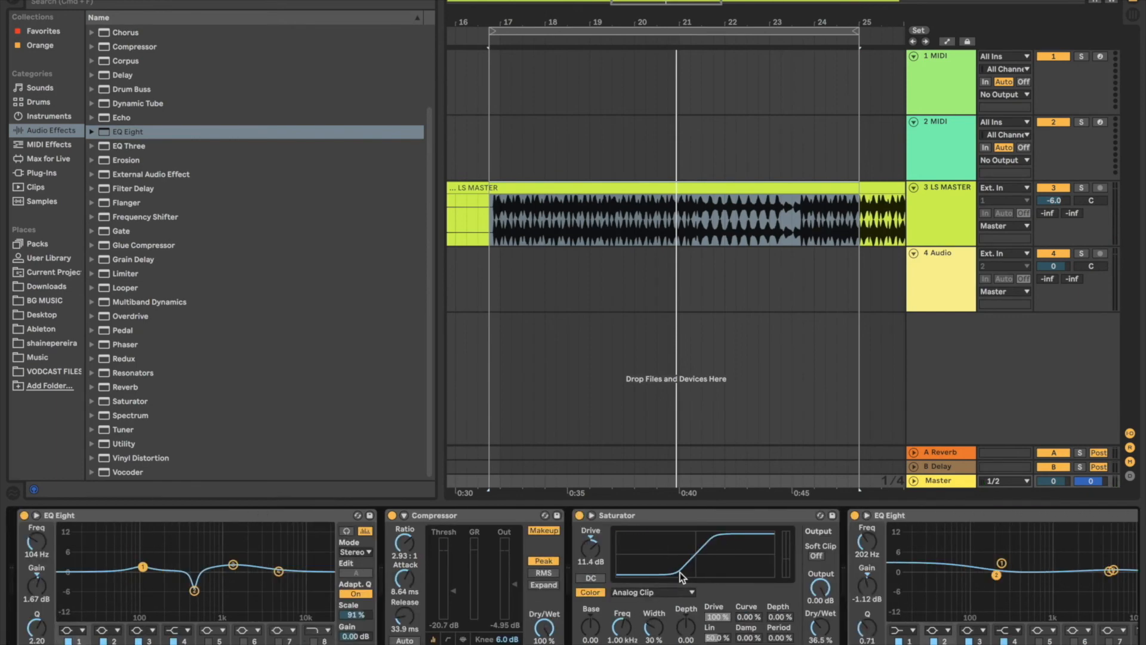
{"action": "left_click", "coordinate": [131, 519]}
{"action": "key", "text": "super+a"}
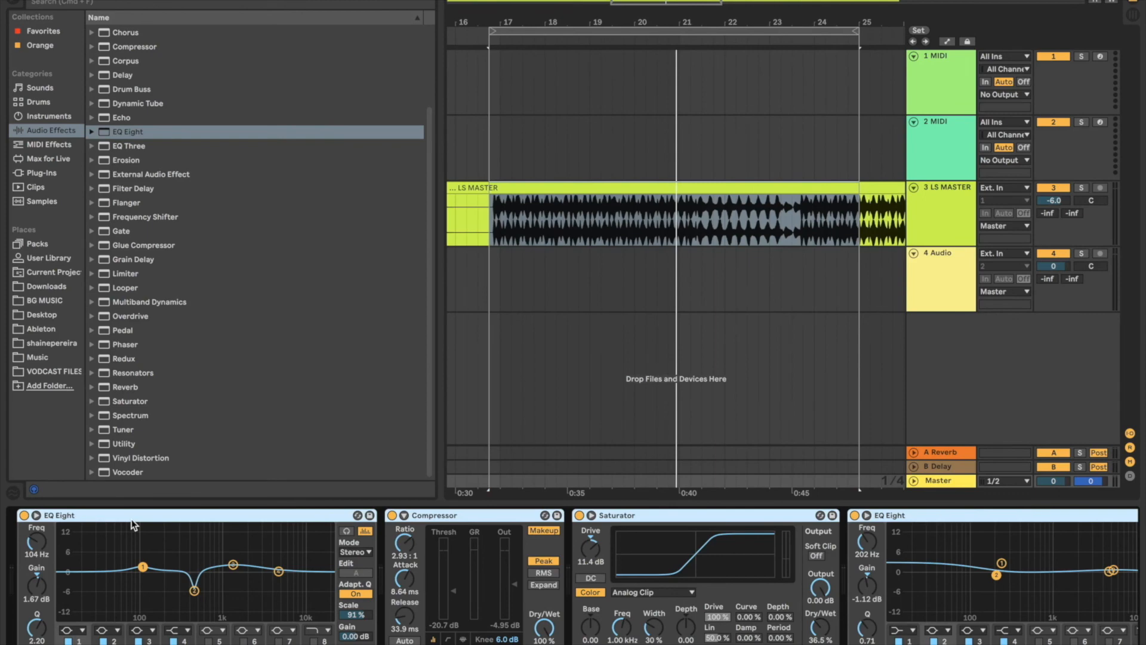
{"action": "key", "text": "super+g"}
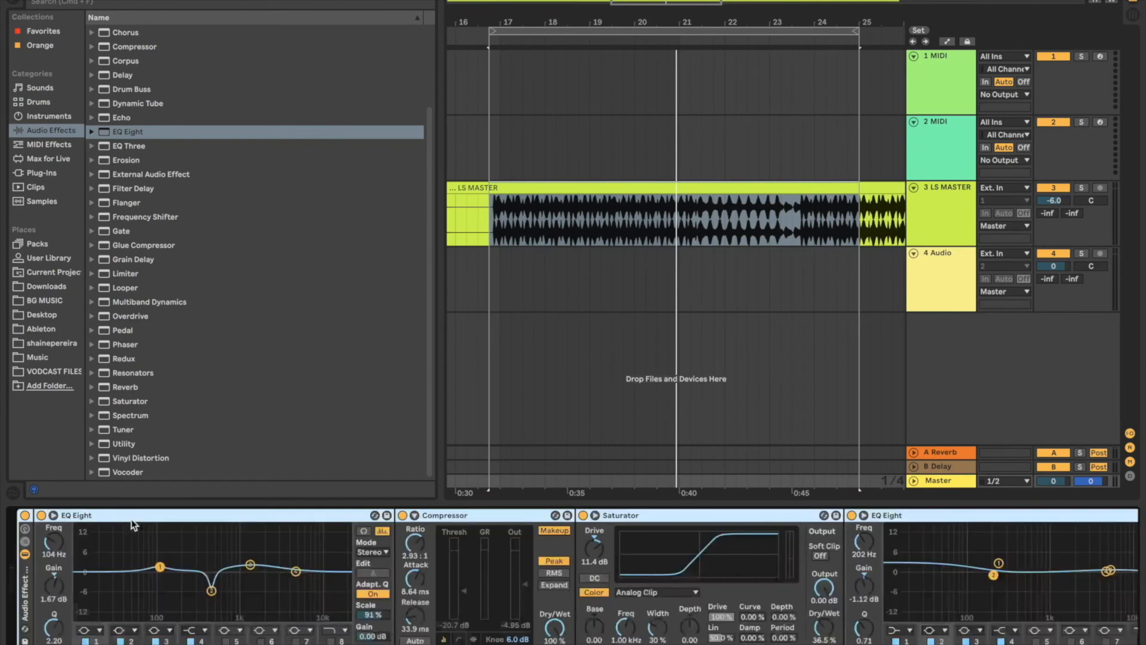
Step: Compare the loop with the Audio Effect Rack bypassed and enabled, and leave the rack switched on
{"action": "left_click", "coordinate": [24, 517]}
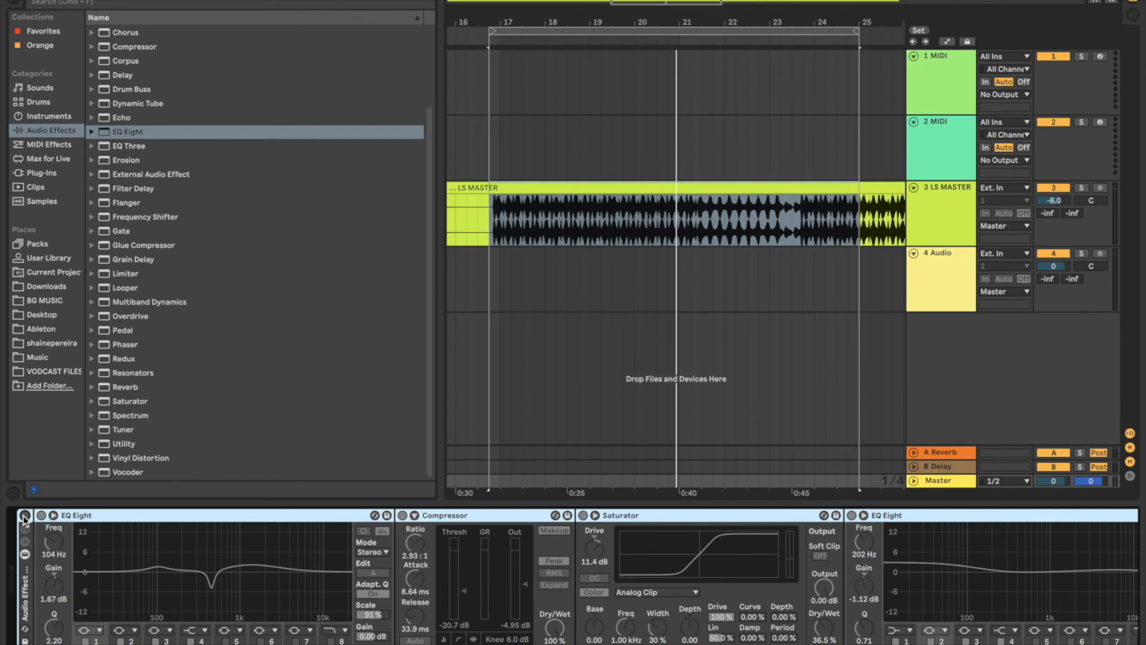
{"action": "left_click", "coordinate": [25, 516]}
{"action": "left_click", "coordinate": [25, 516]}
{"action": "key", "text": "space"}
{"action": "key", "text": "space"}
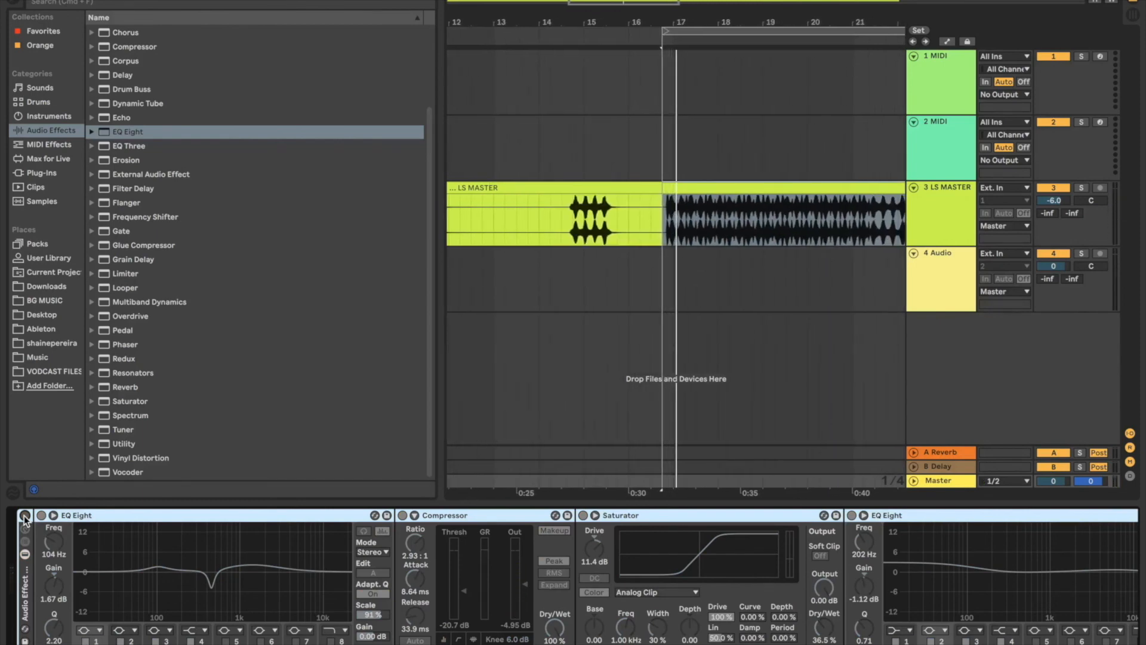
{"action": "key", "text": "space"}
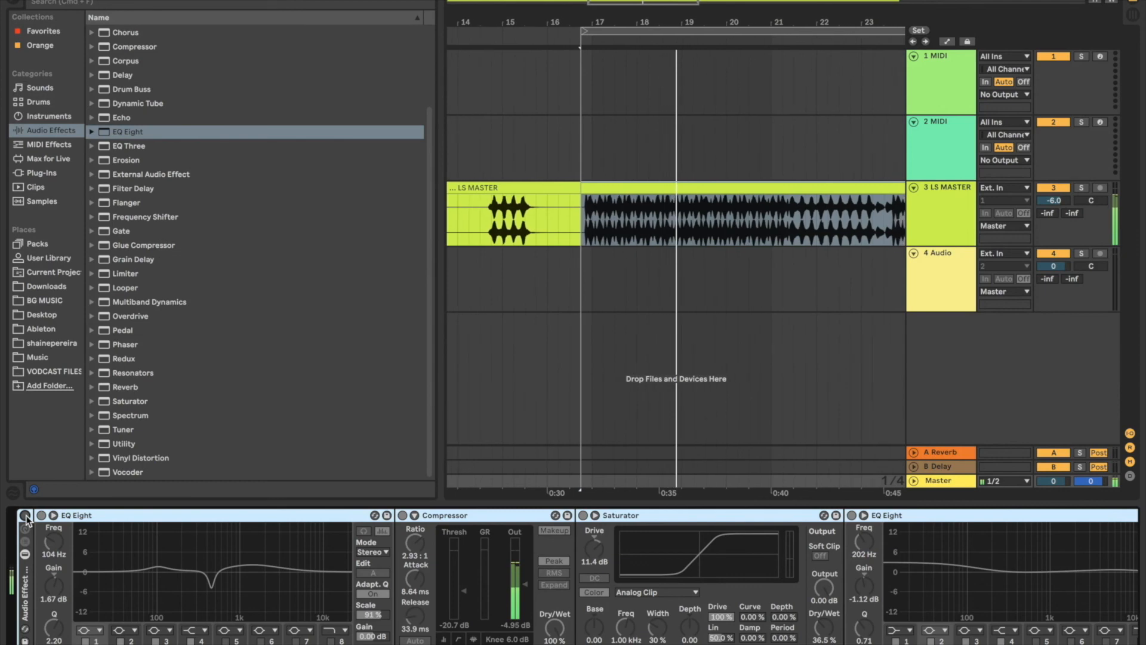
{"action": "left_click", "coordinate": [25, 515]}
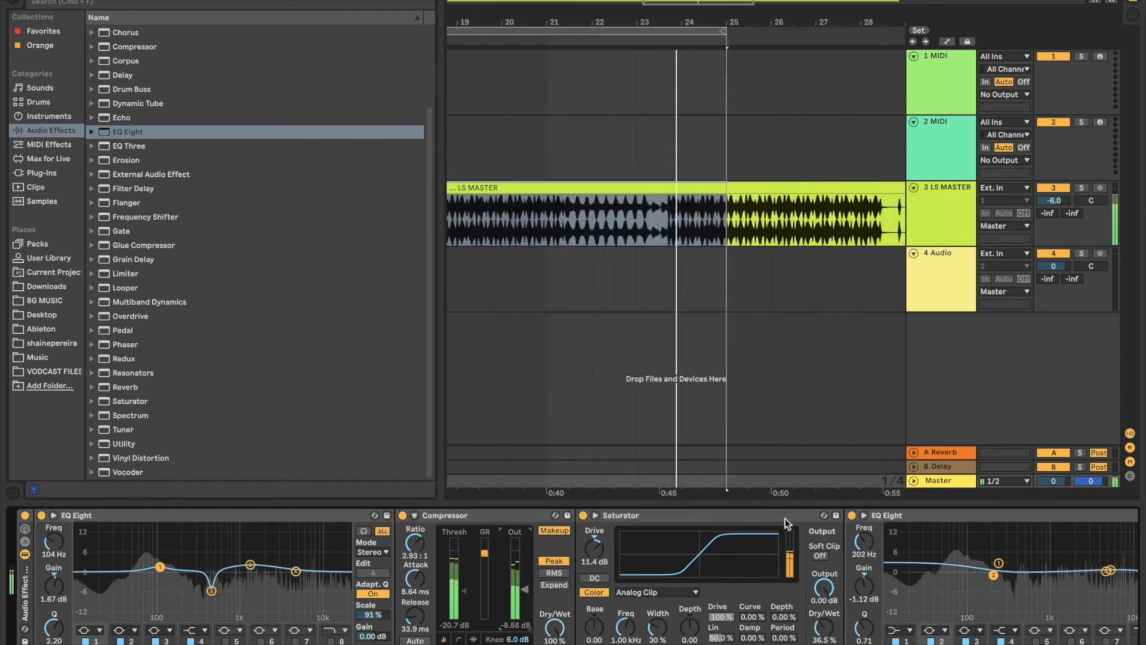
Step: Review the mastering chain through to Limiter during loop playback and stop playback
{"action": "scroll", "coordinate": [786, 518], "scroll_direction": "right", "scroll_amount": 5}
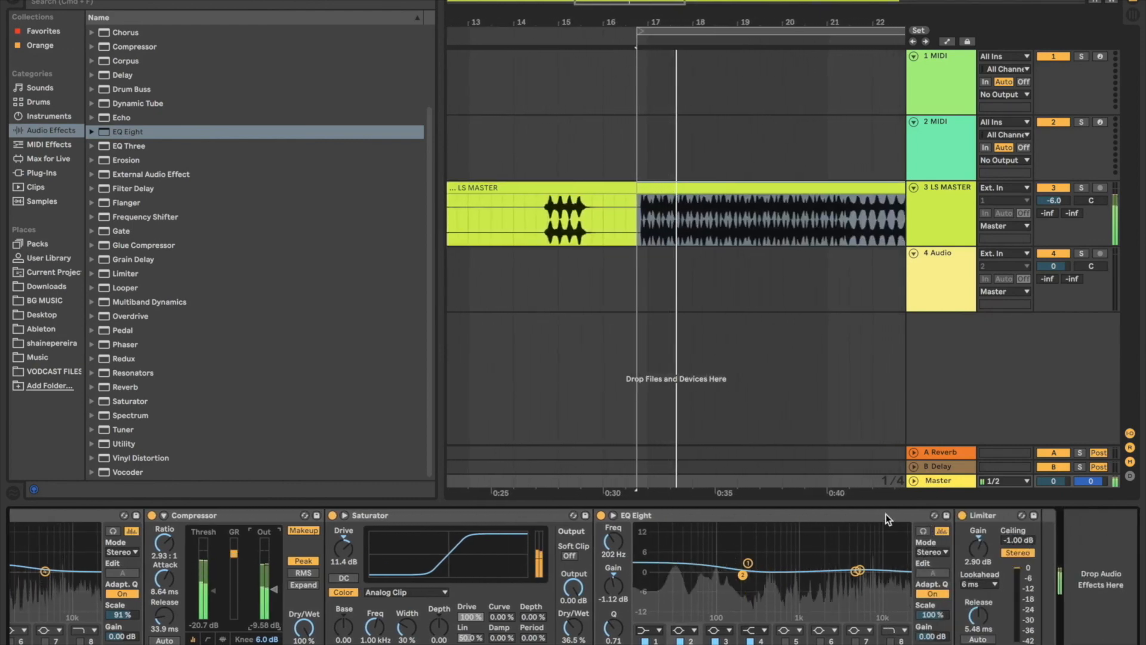
{"action": "scroll", "coordinate": [888, 518], "scroll_direction": "left", "scroll_amount": 5}
{"action": "key", "text": "space"}
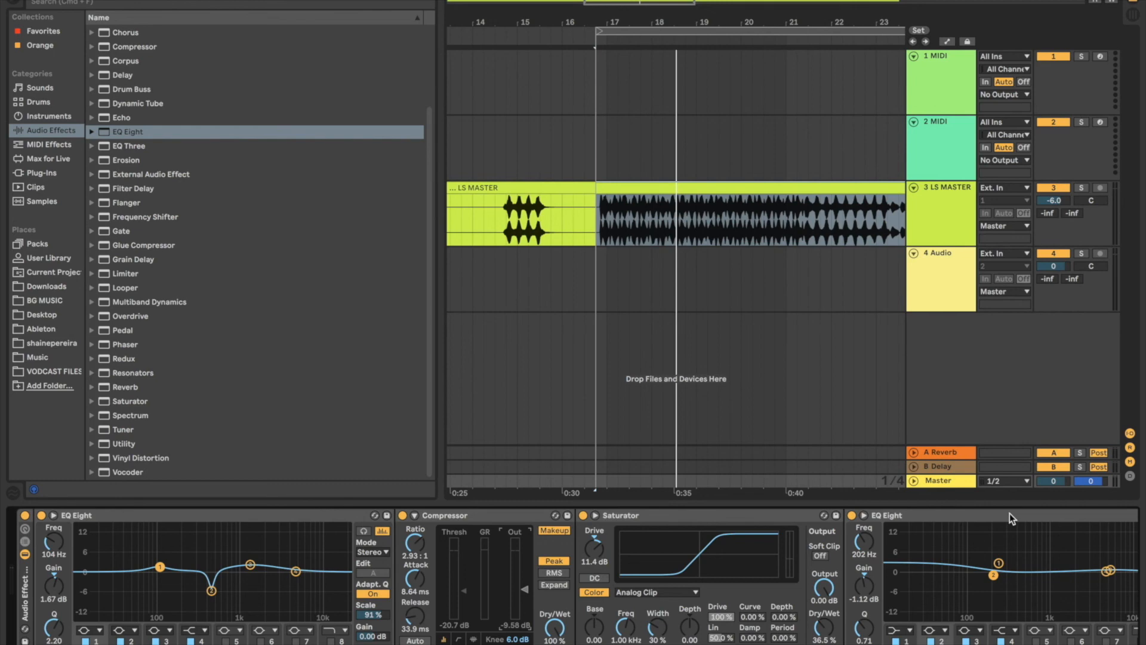
{"action": "scroll", "coordinate": [1009, 514], "scroll_direction": "right", "scroll_amount": 5}
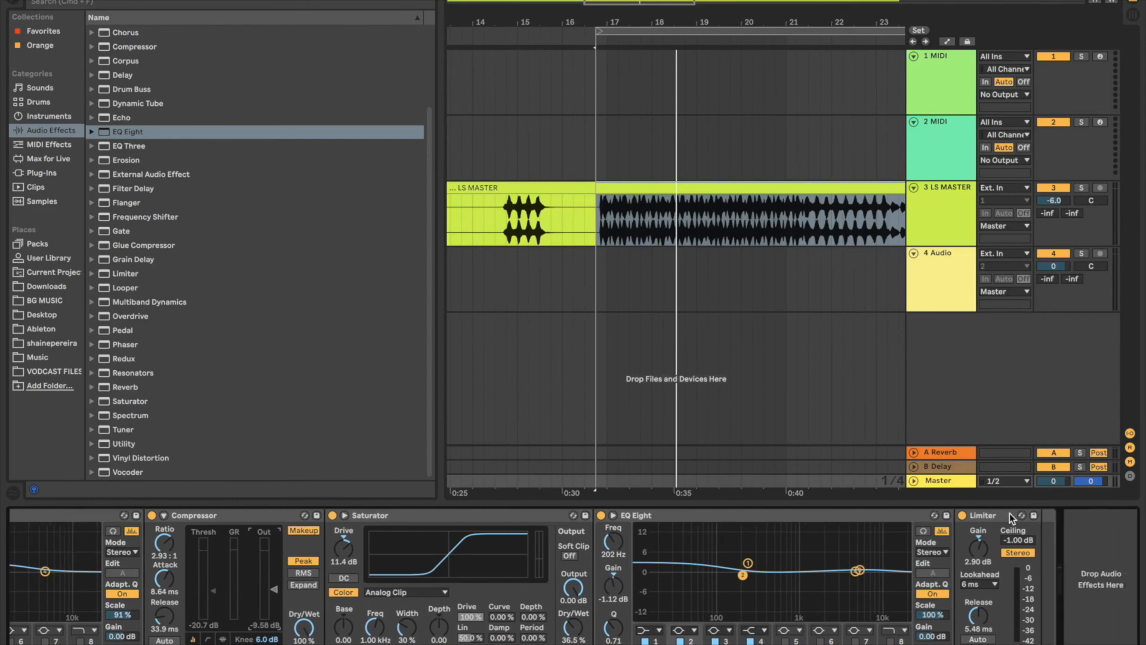